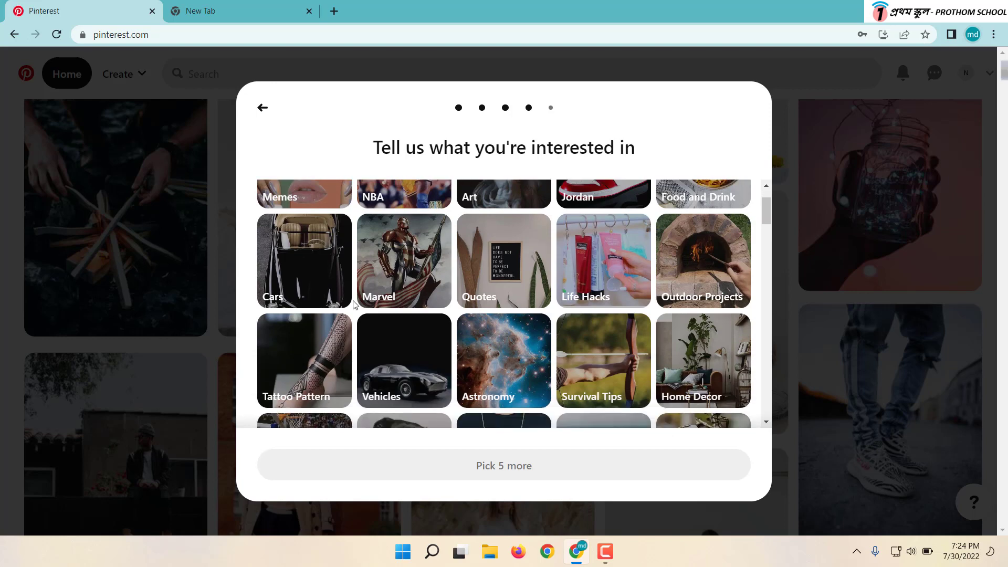
Select Home Decor and Quotes among the suggested interests
scroll(448, 318, "down", 1)
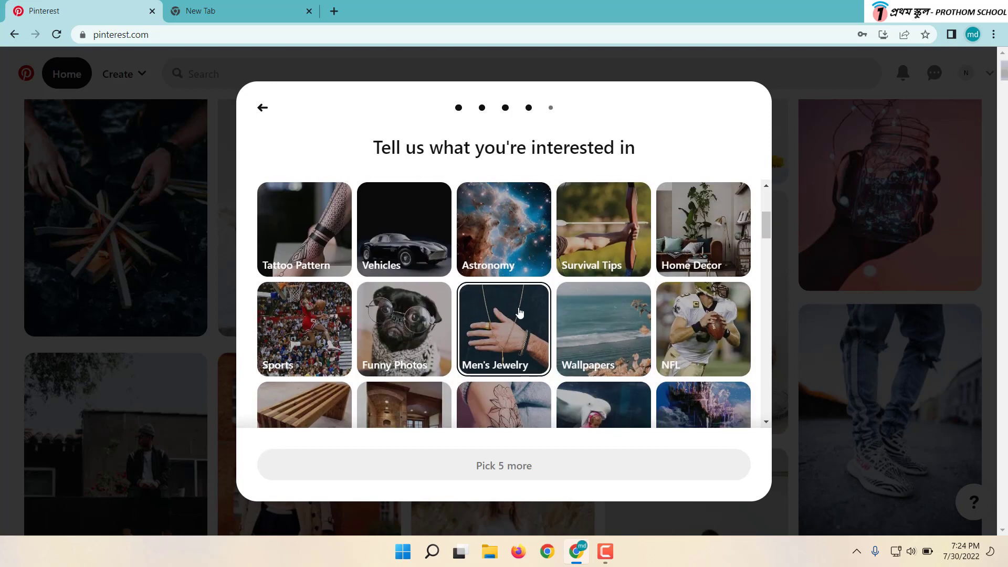
scroll(451, 318, "down", 1)
scroll(454, 319, "up", 2)
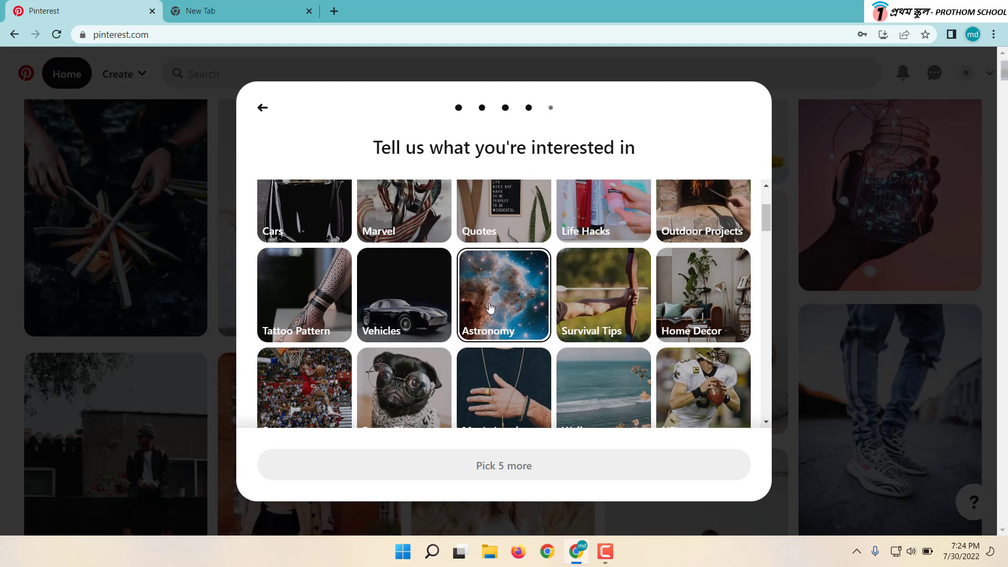
left_click(669, 325)
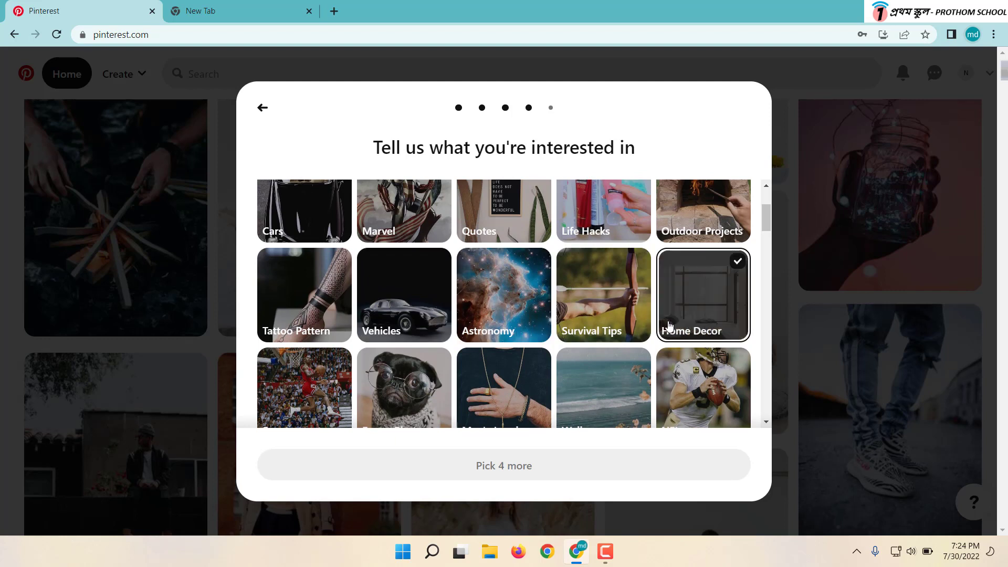
left_click(516, 216)
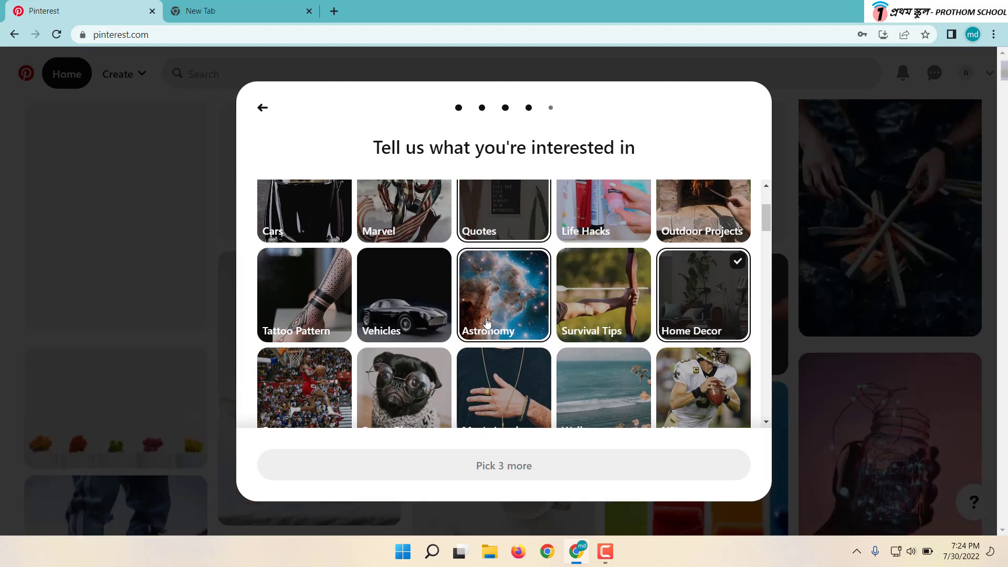
Find Home Interior Design in the interest list and add it to the selection
scroll(487, 321, "down", 2)
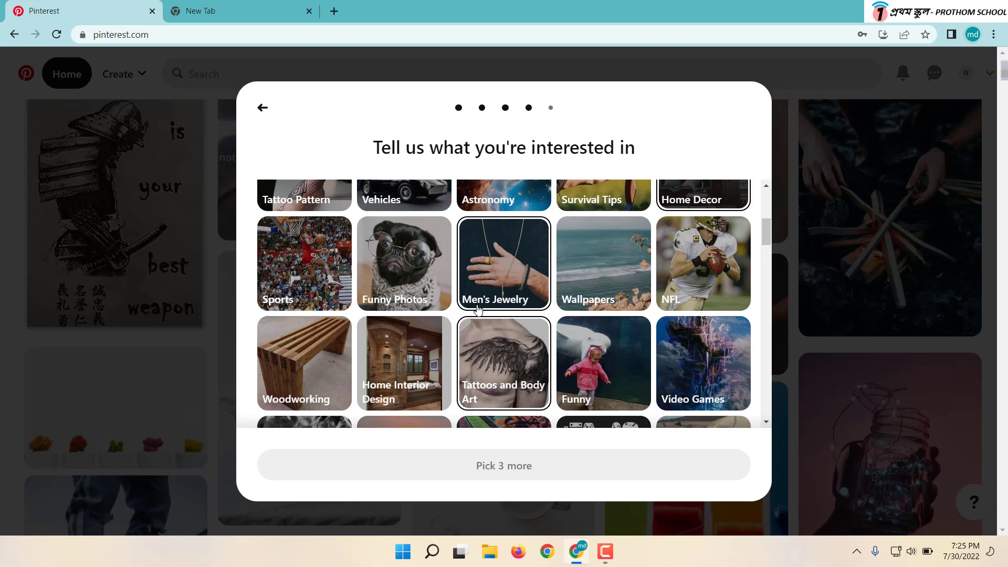
scroll(624, 344, "down", 1)
scroll(623, 344, "down", 2)
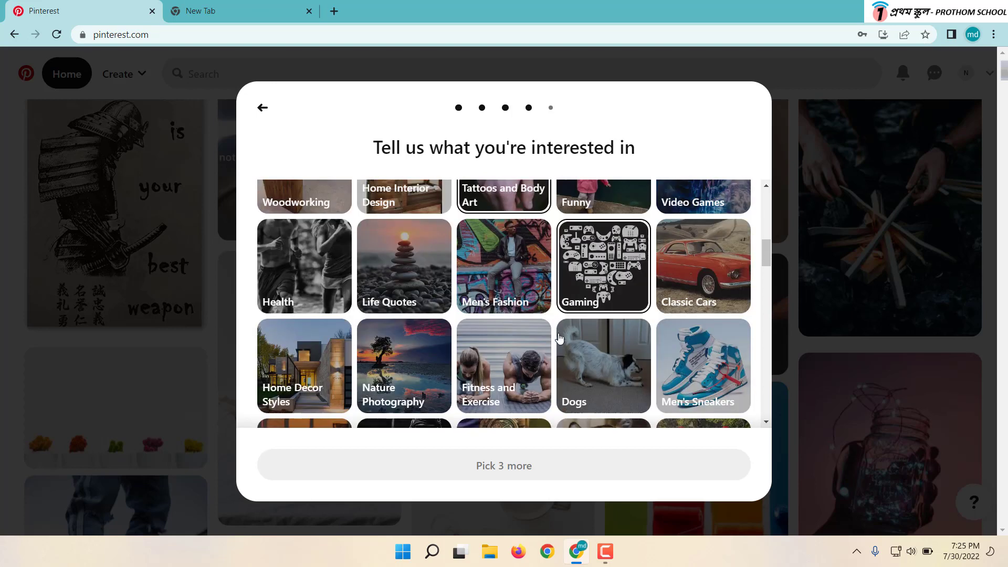
scroll(401, 315, "up", 2)
left_click(406, 293)
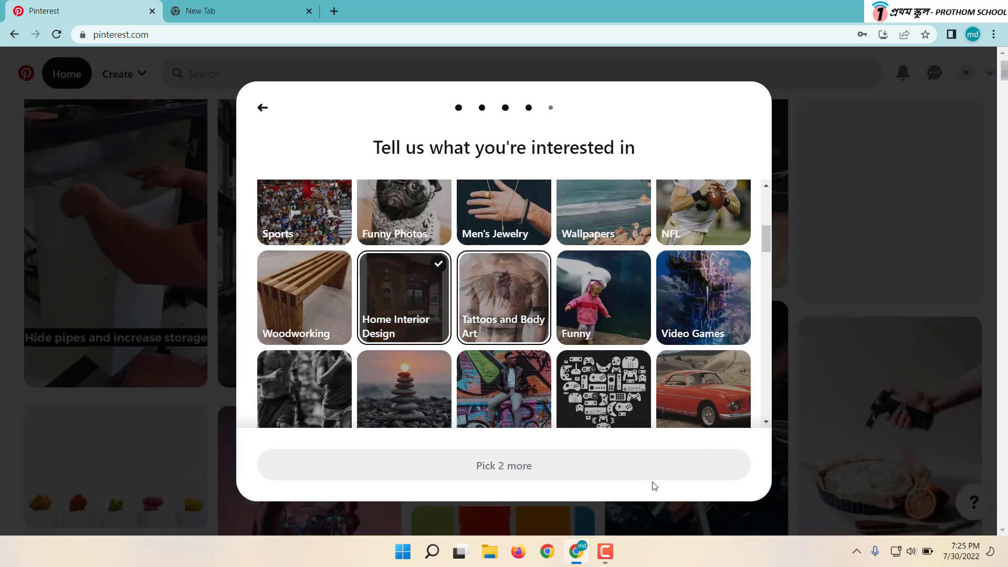
Add Men's Fashion and Men's Style to complete the five required interests
scroll(509, 283, "down", 2)
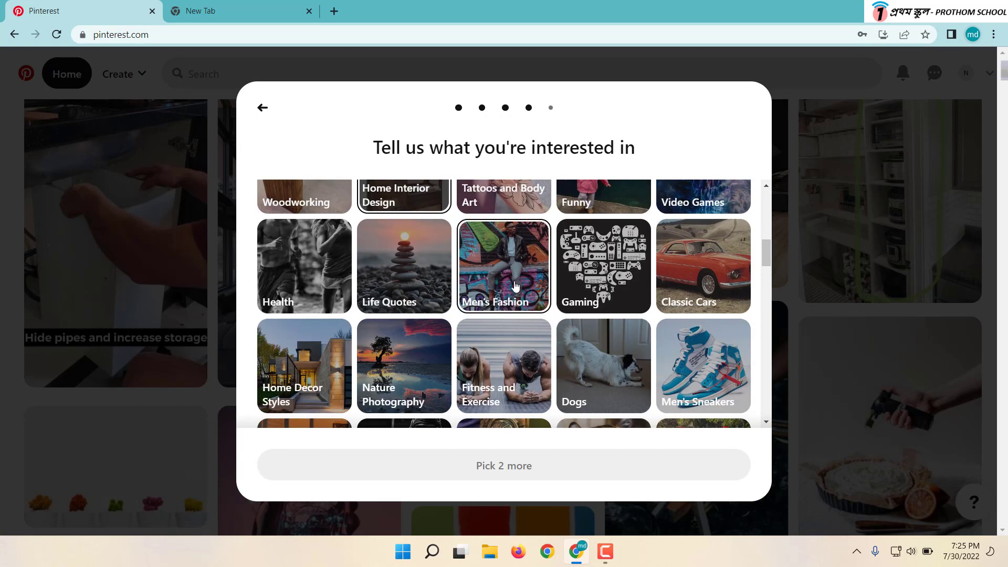
left_click(511, 286)
scroll(532, 415, "down", 3)
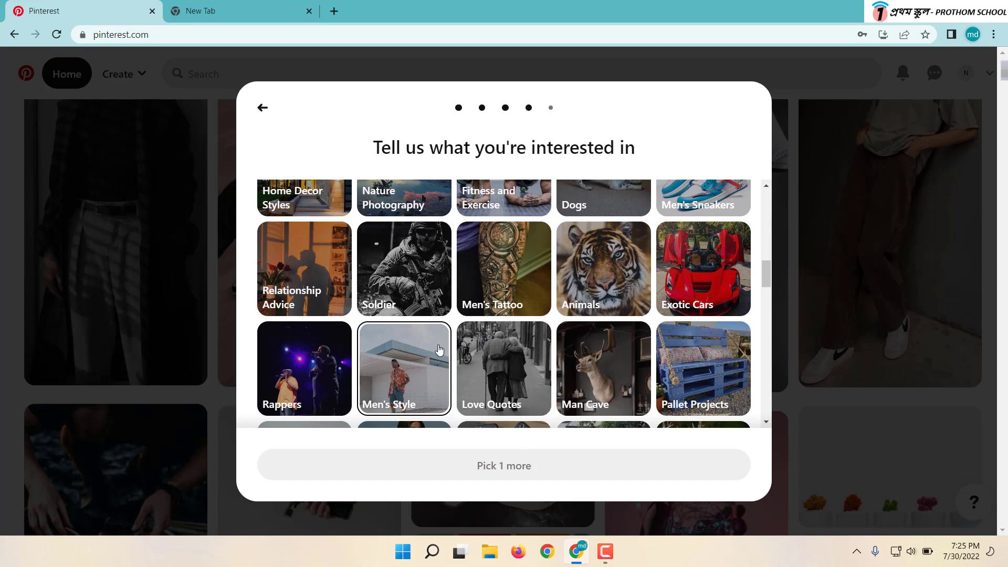
left_click(443, 364)
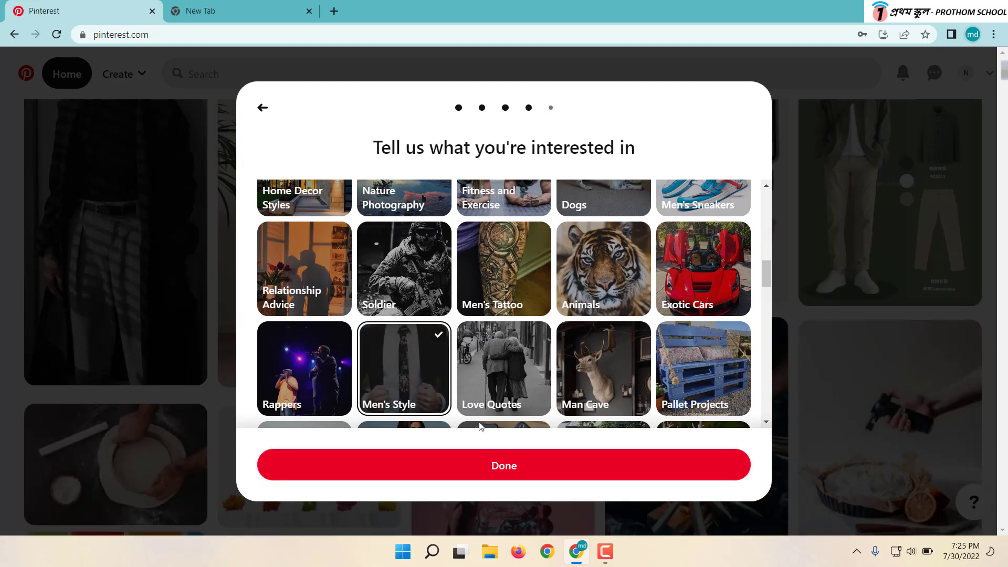
Confirm the chosen interests, finish the sign-up past the phone app offer, and dismiss the browser's notification request
left_click(501, 464)
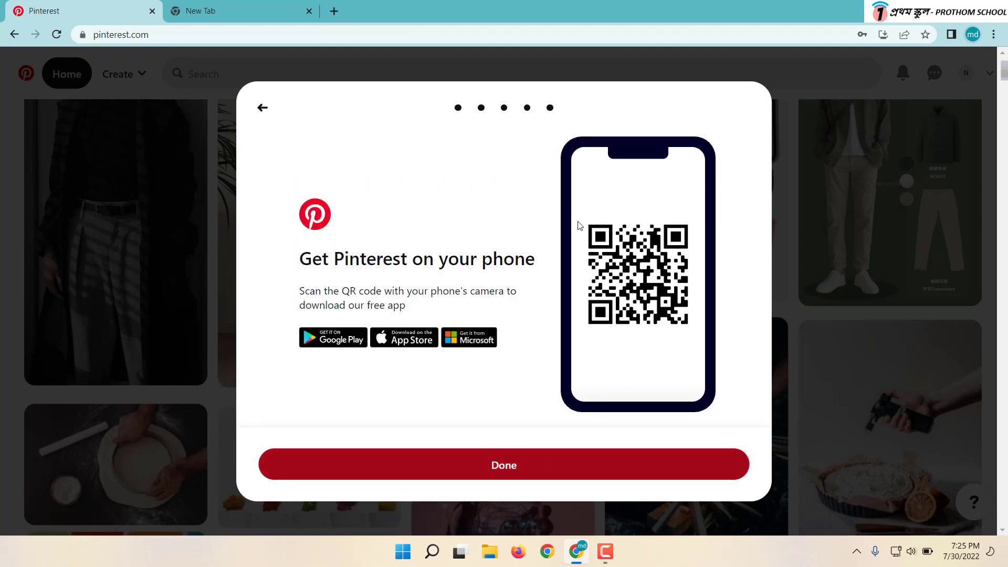
left_click(511, 467)
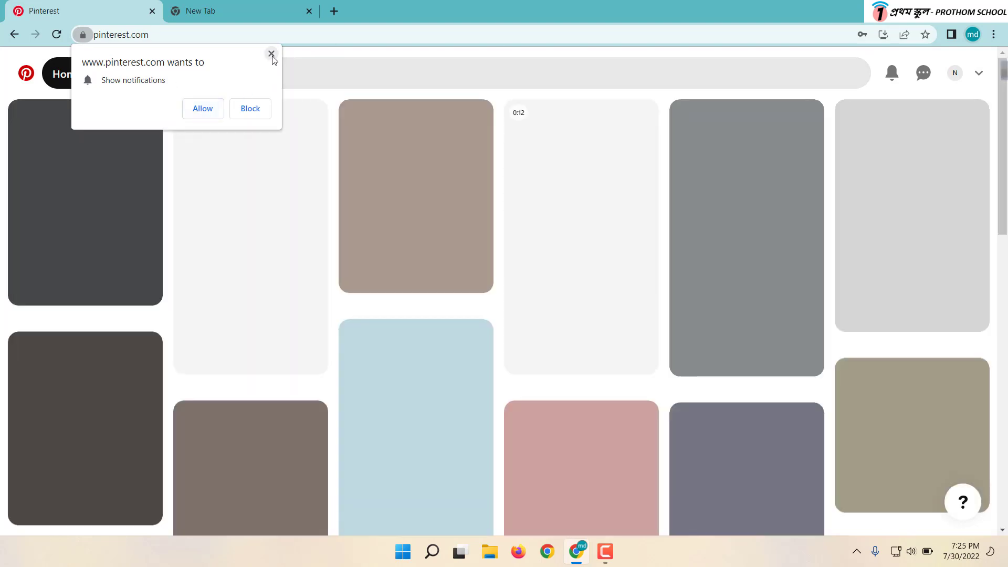
left_click(271, 54)
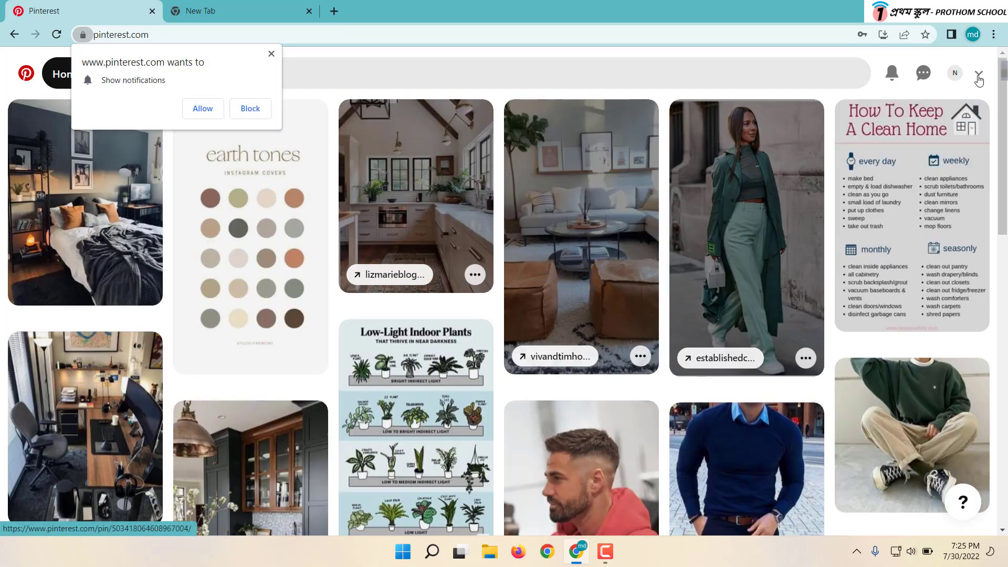
left_click(979, 76)
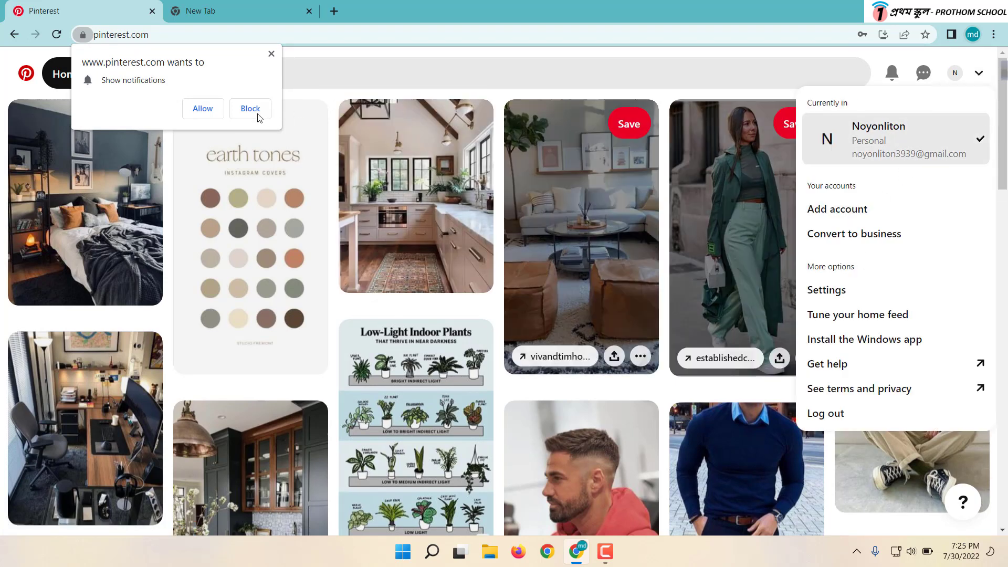
left_click(271, 54)
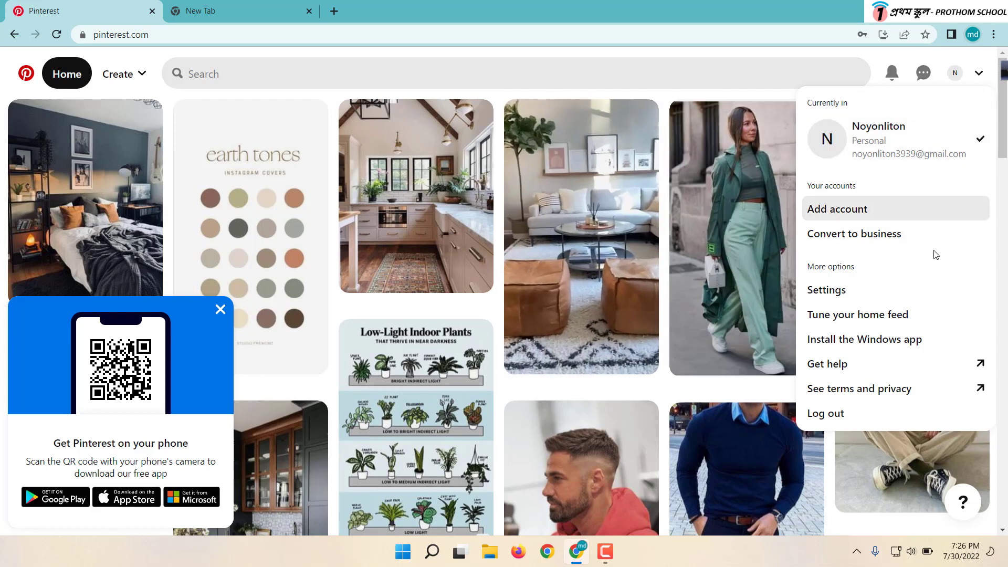
Open the settings of the signed-in account
left_click(977, 76)
left_click(977, 76)
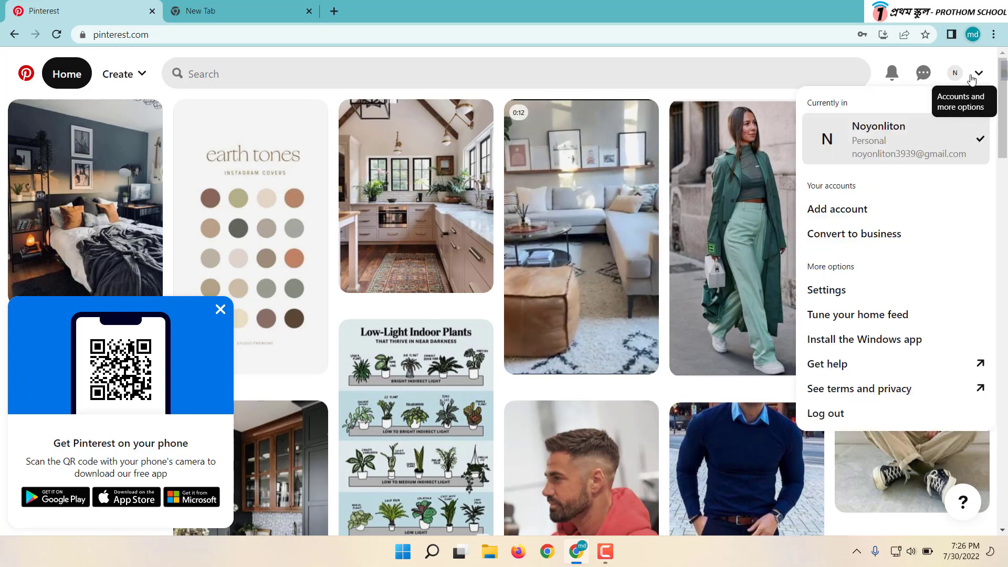
left_click(842, 294)
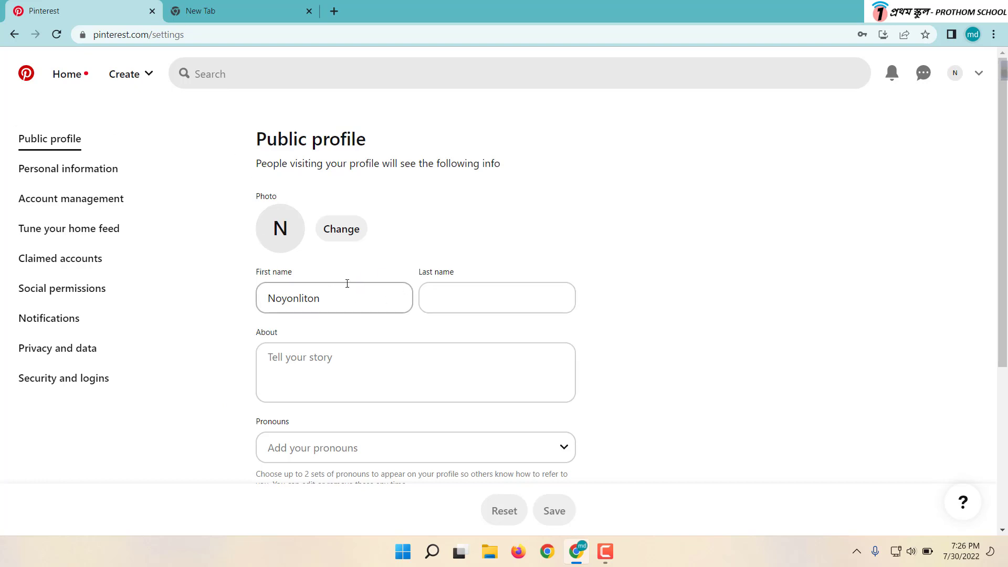
Review the public profile fields and the Personal information, Tune your home feed, Claimed accounts and Social permissions settings
scroll(347, 283, "down", 4)
scroll(353, 251, "down", 1)
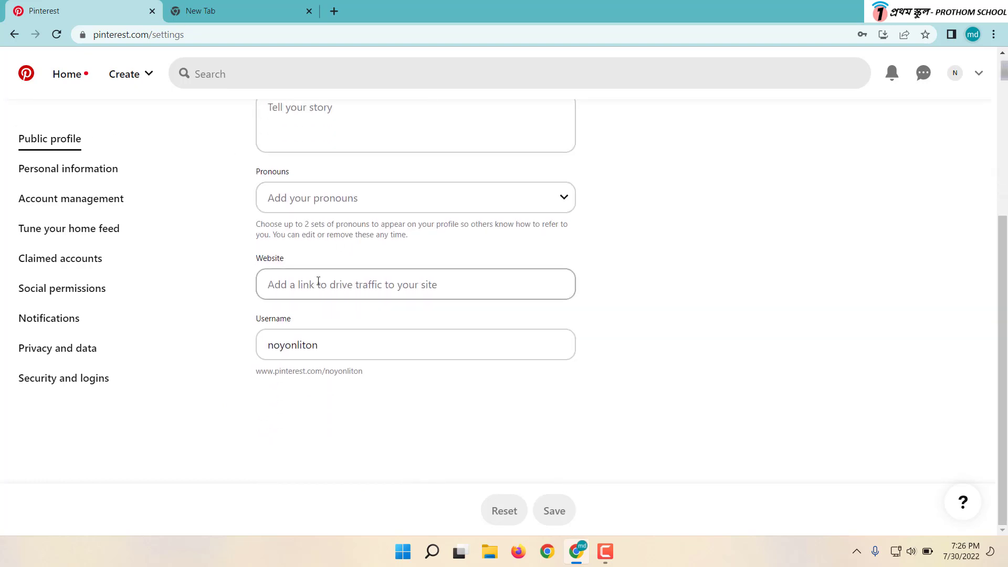
scroll(367, 221, "up", 1)
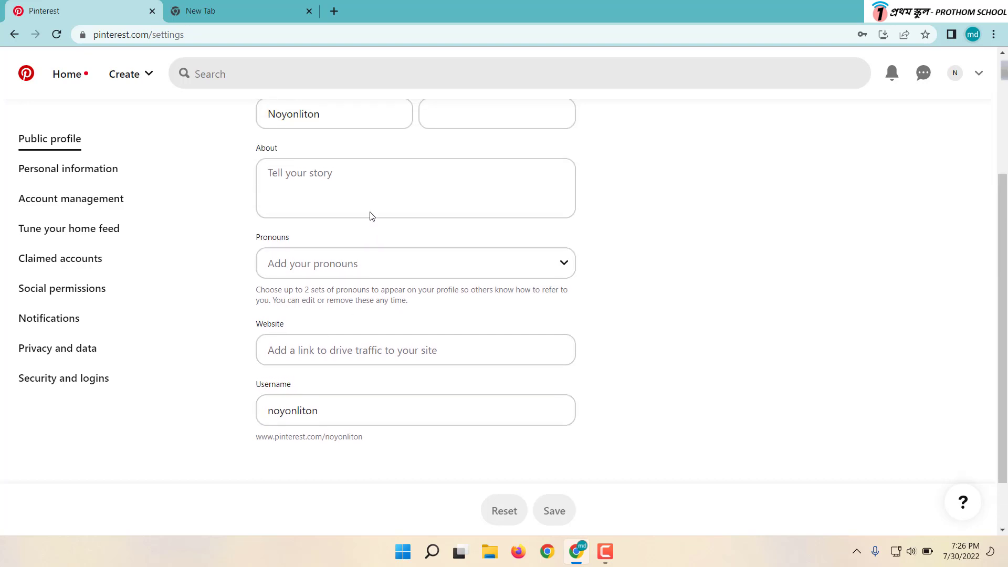
scroll(371, 263, "up", 3)
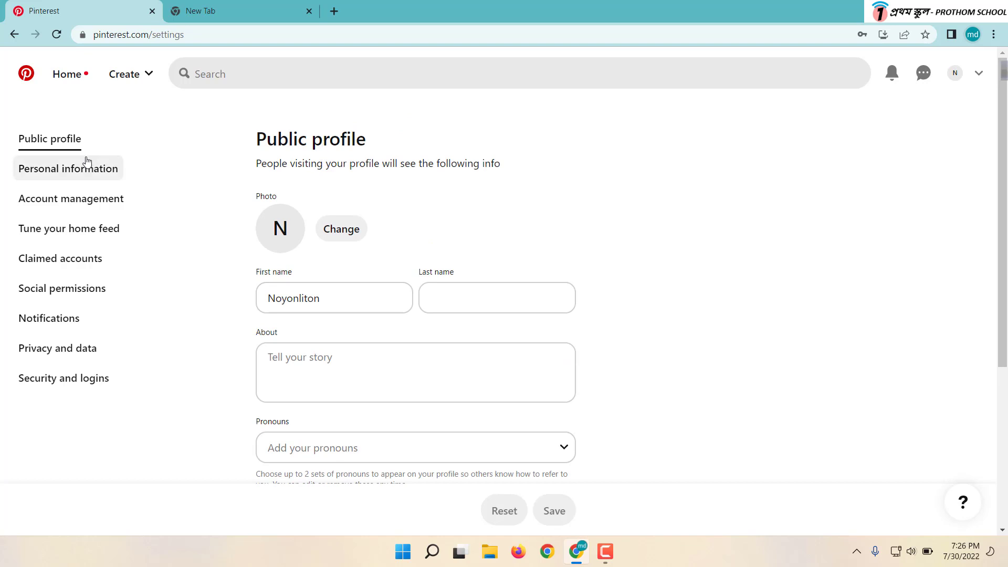
left_click(70, 180)
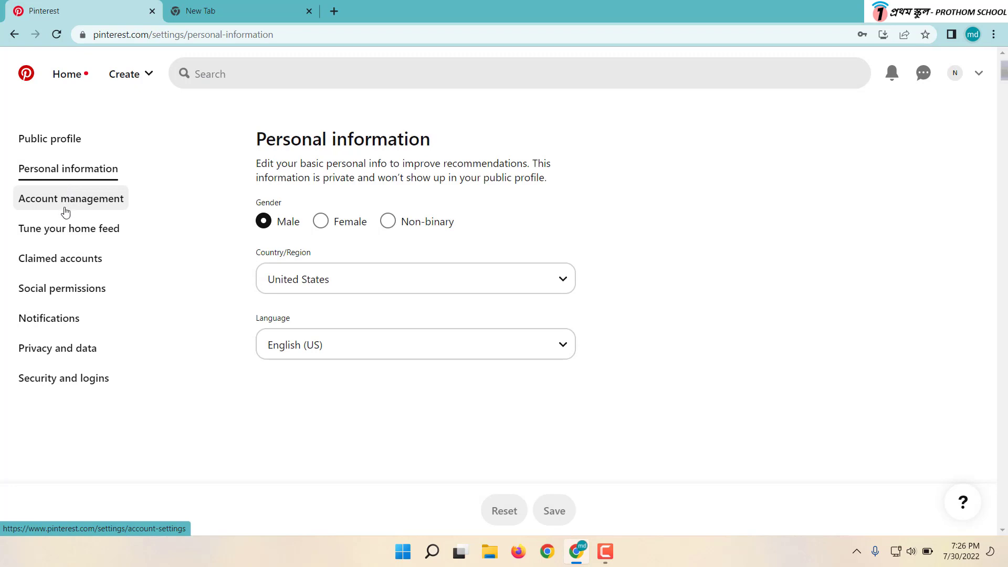
left_click(87, 227)
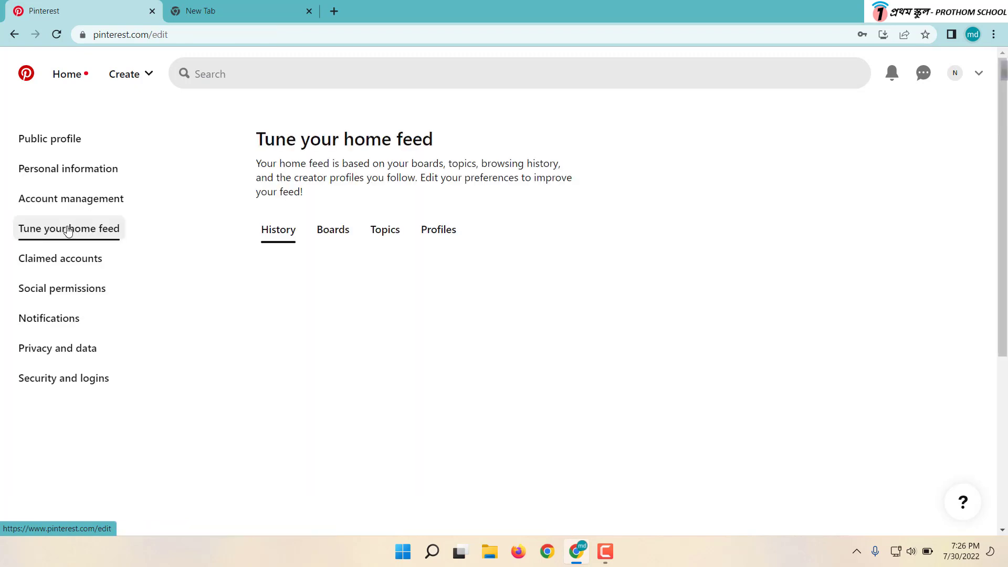
left_click(73, 256)
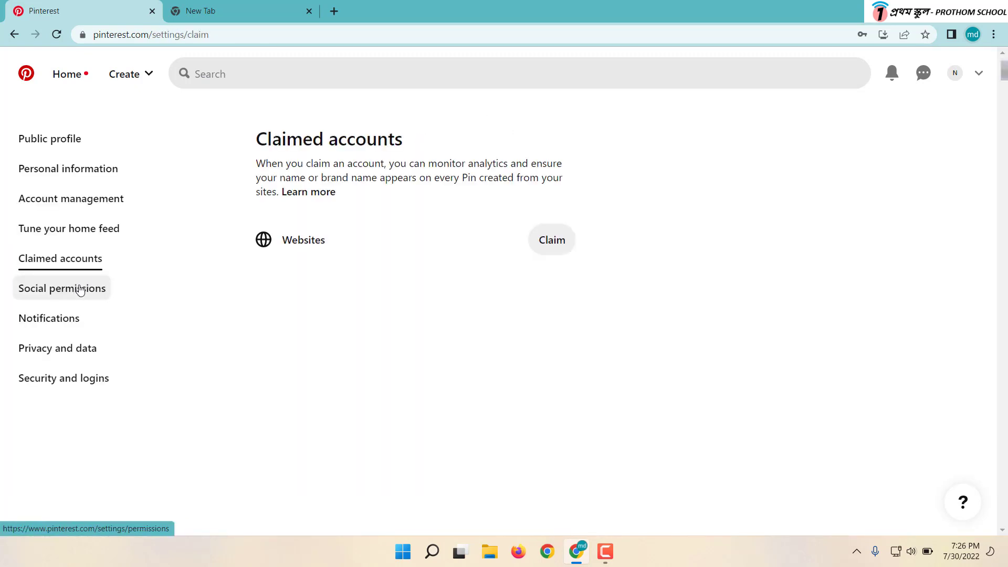
left_click(75, 289)
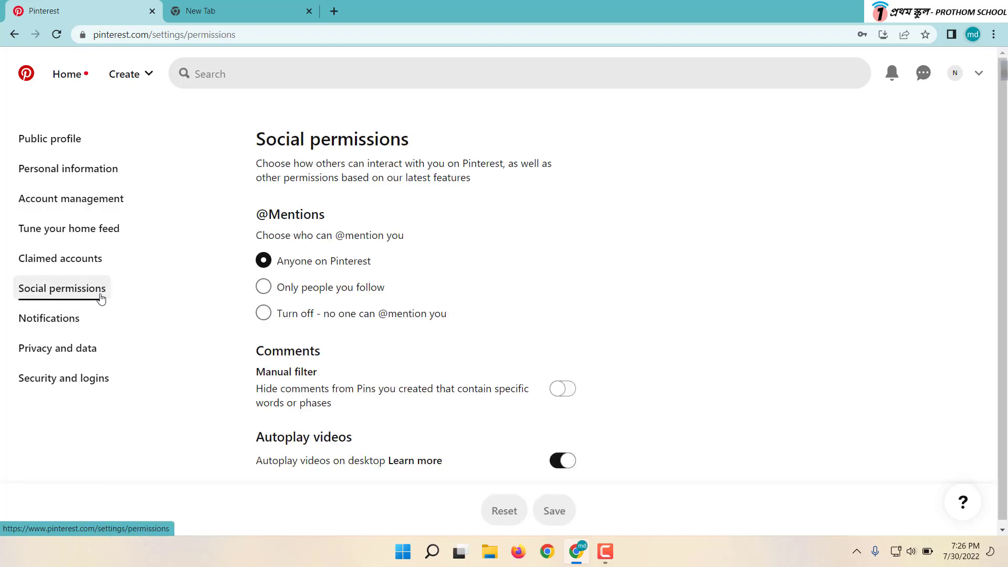
Review the account management options and upgrade the personal account to a free business account
left_click(97, 209)
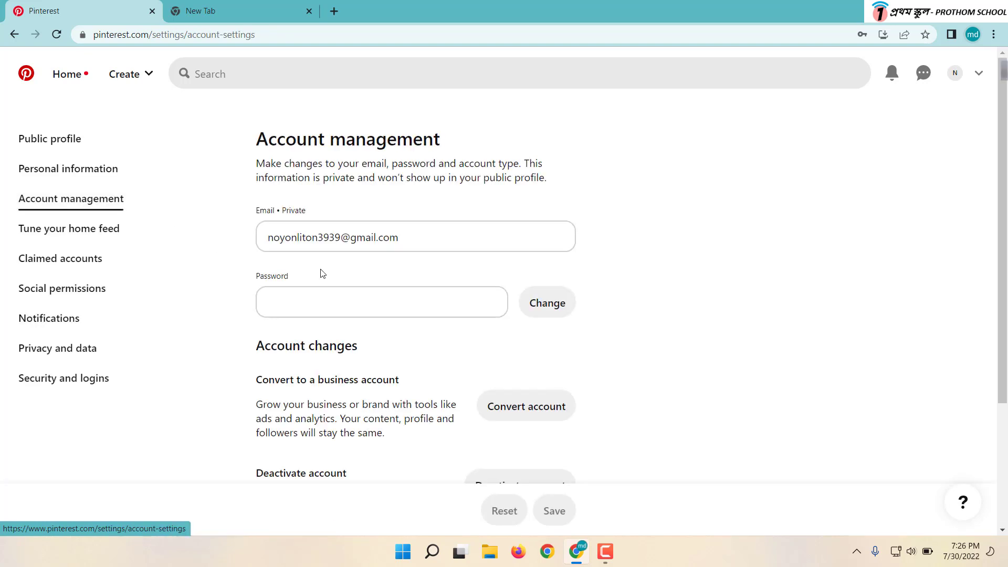
scroll(320, 275, "down", 3)
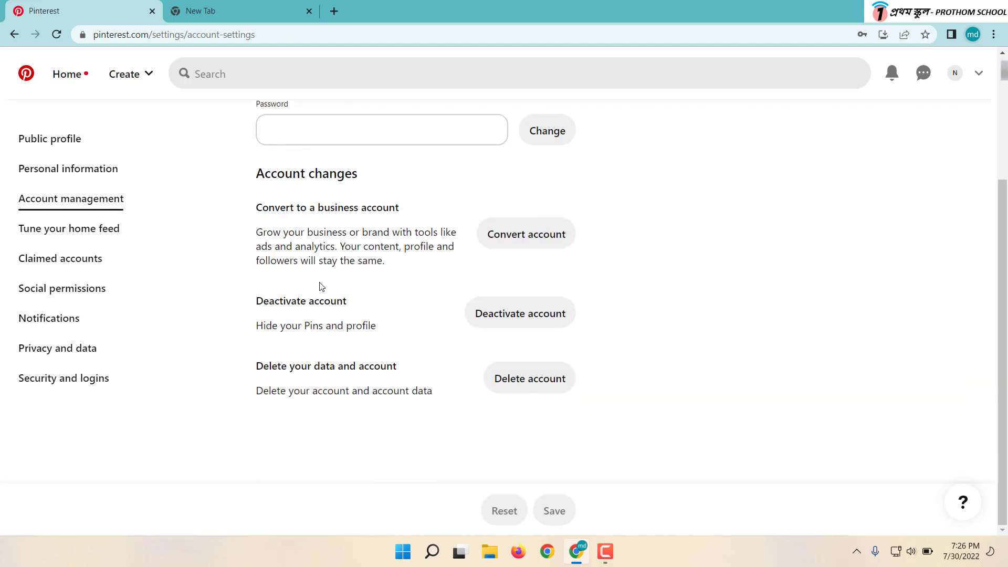
scroll(321, 286, "up", 2)
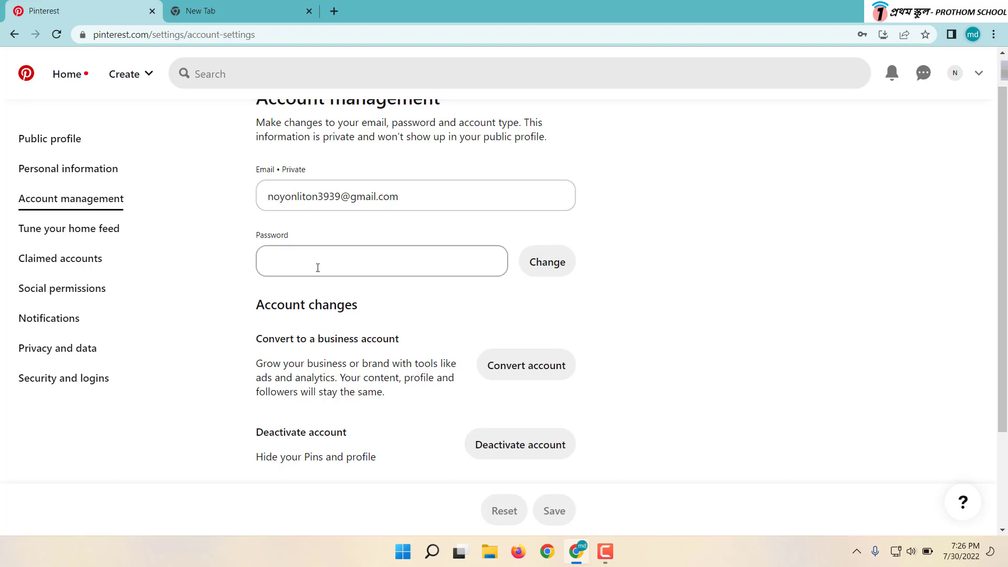
scroll(335, 234, "down", 3)
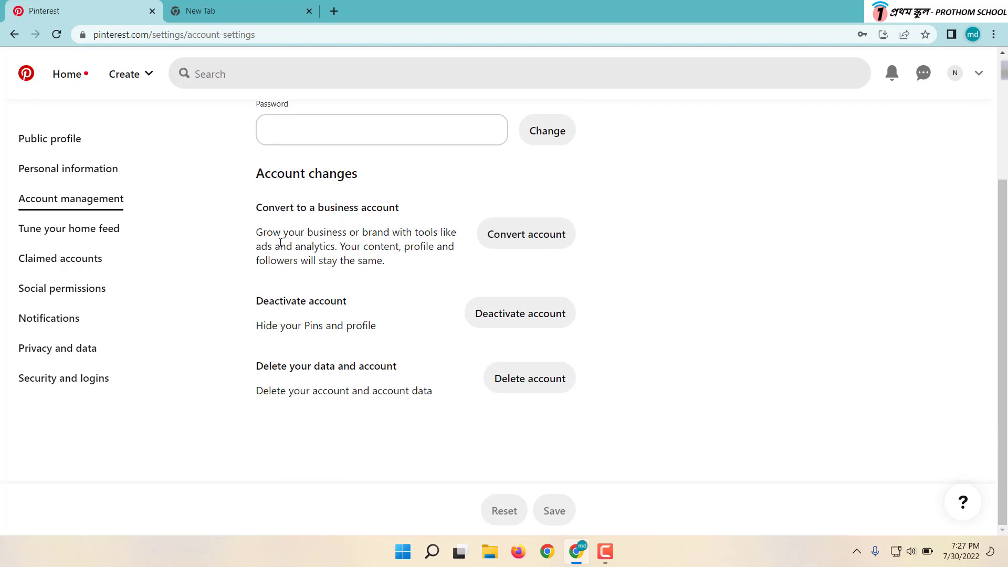
left_click_drag(276, 238, 390, 245)
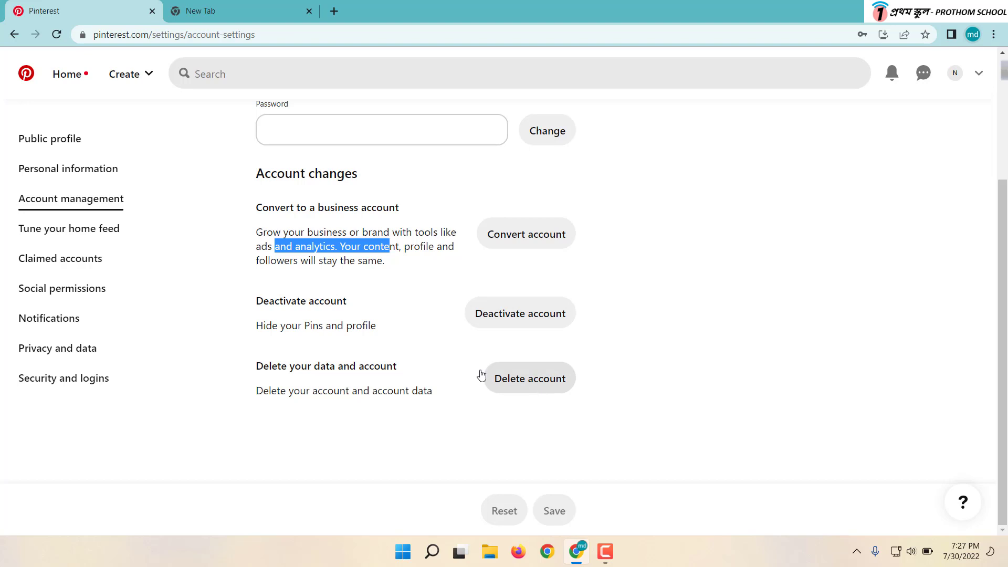
left_click(513, 235)
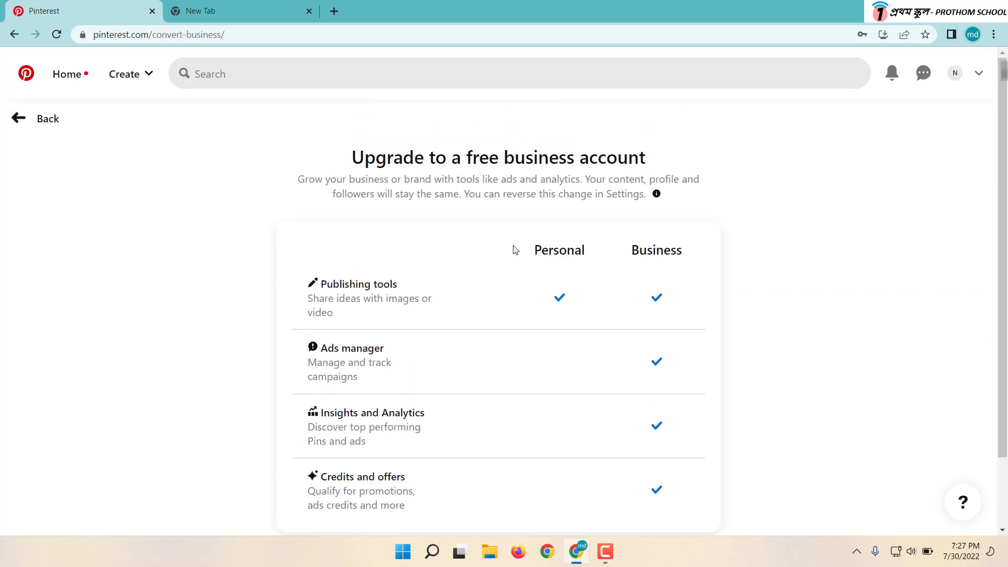
scroll(518, 245, "down", 1)
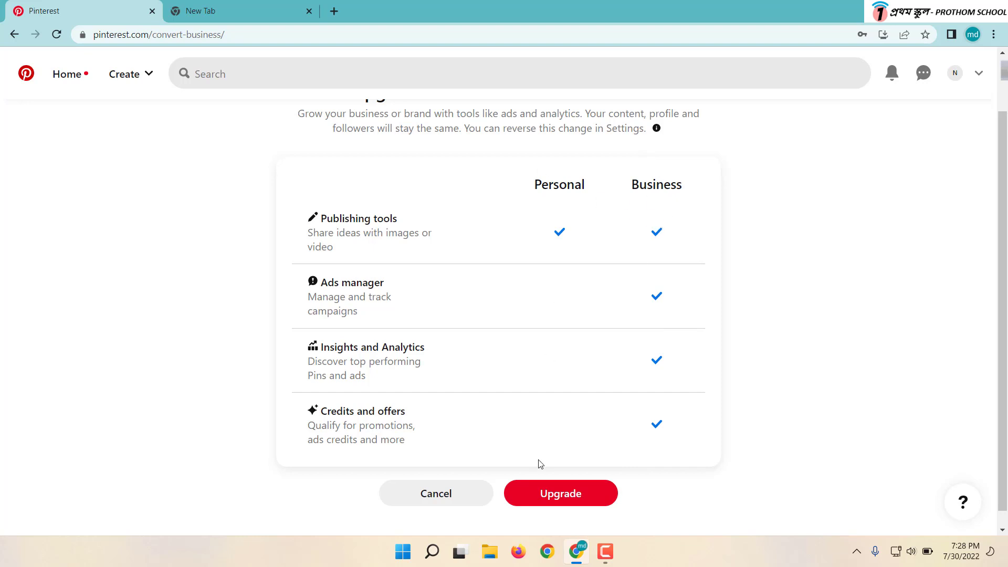
left_click(580, 491)
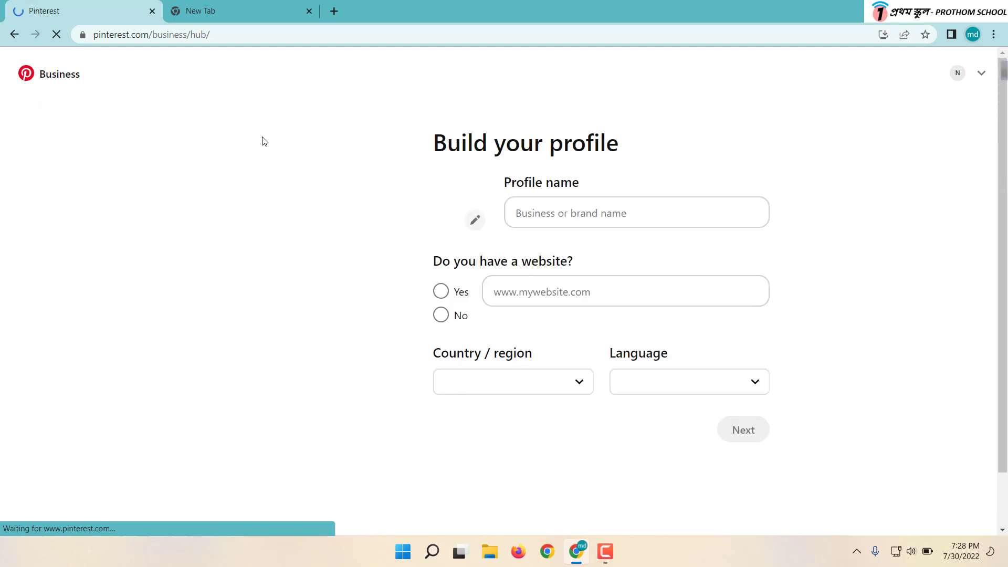
Set the business profile name to "Prothom School"
left_click(565, 215)
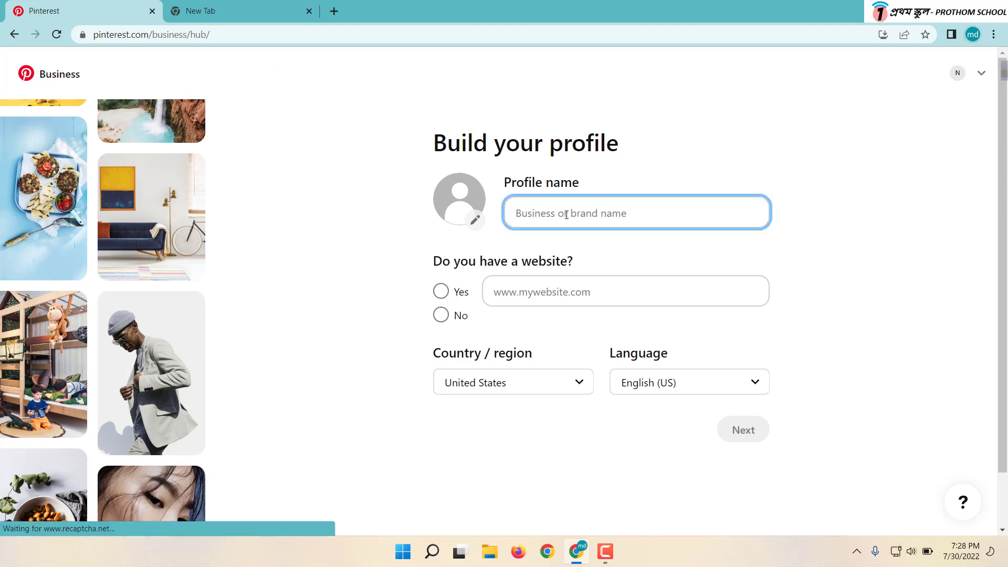
type("pr")
key("BackSpace")
key("BackSpace")
type("P")
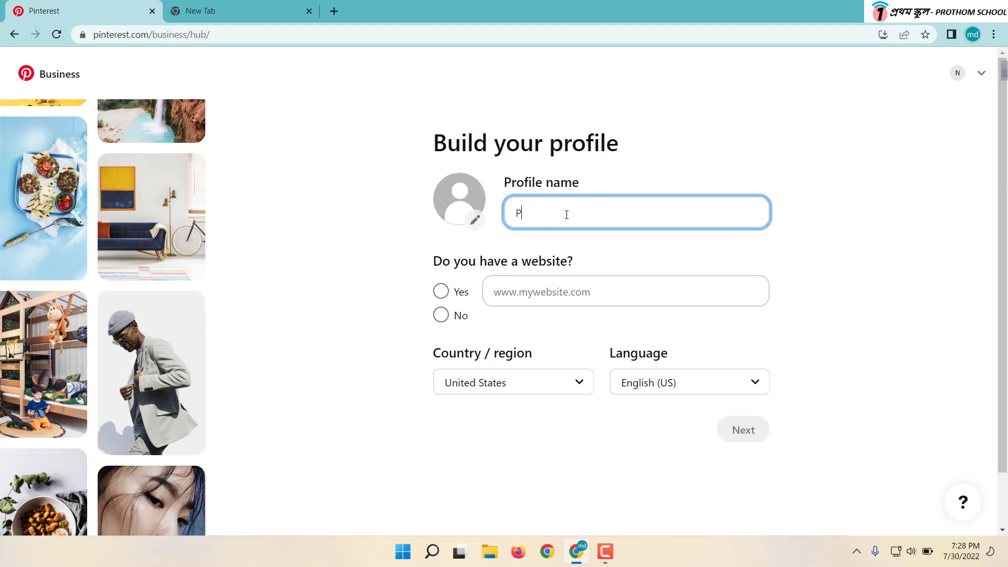
type("rothom School")
left_click(440, 291)
left_click(533, 289)
type("ww")
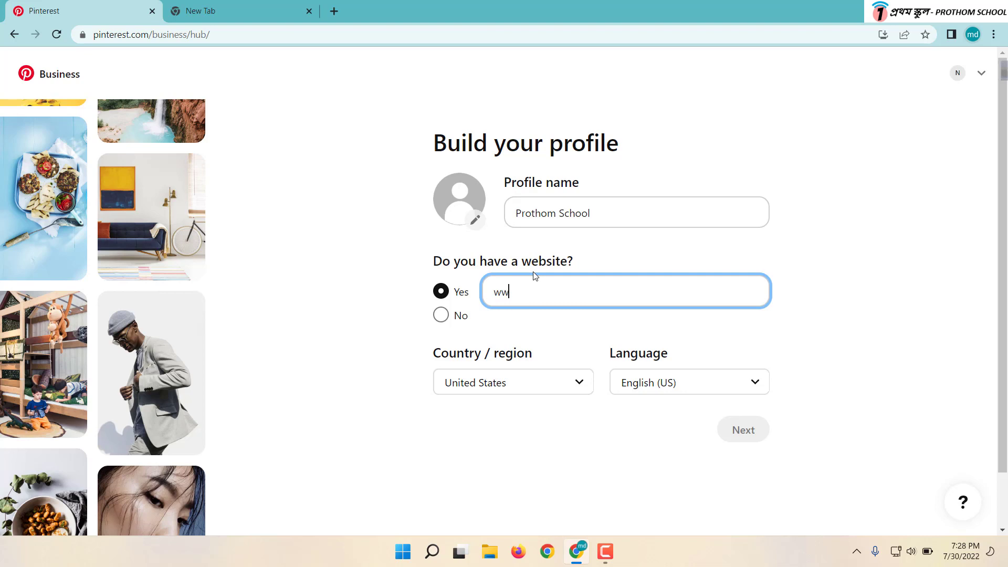
type("w.protho")
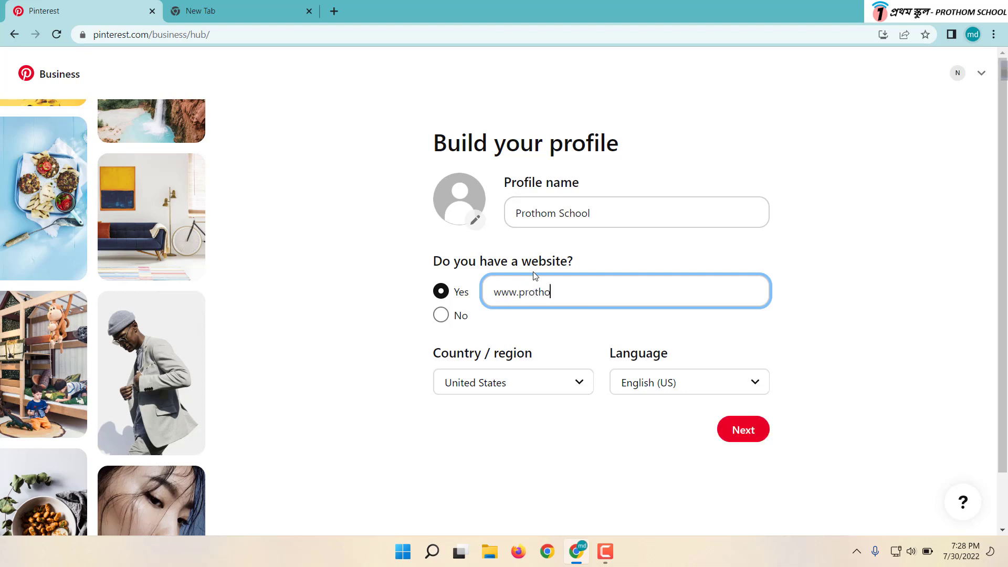
type("mschool.com")
left_click(743, 430)
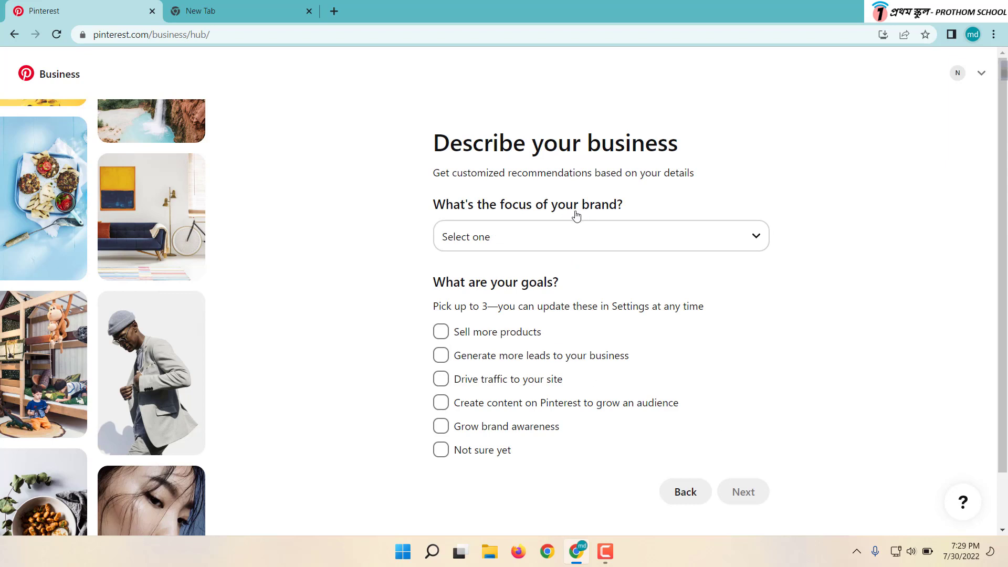
Look through the brand focus options and choose Education as the focus of the brand
left_click(546, 238)
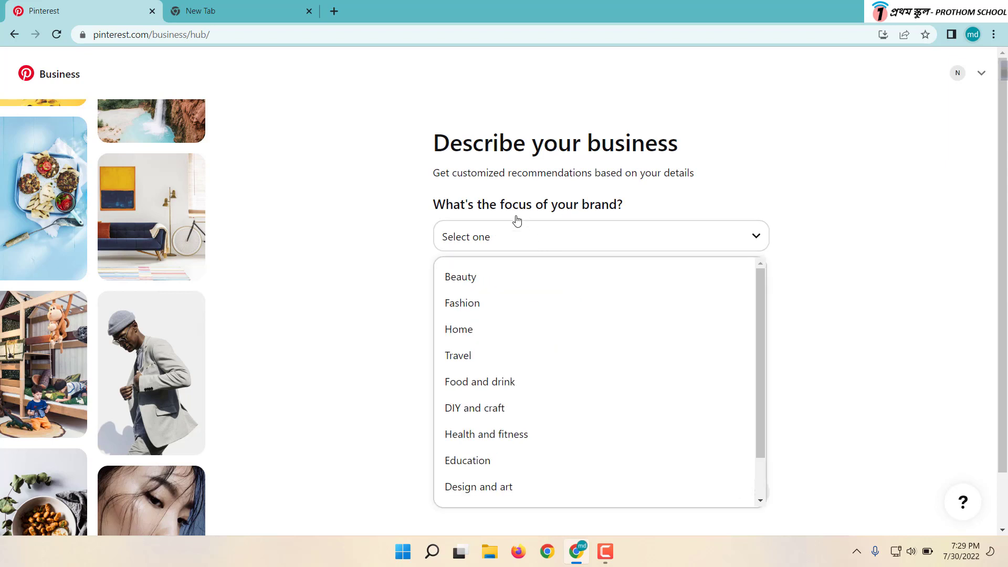
scroll(499, 339, "down", 2)
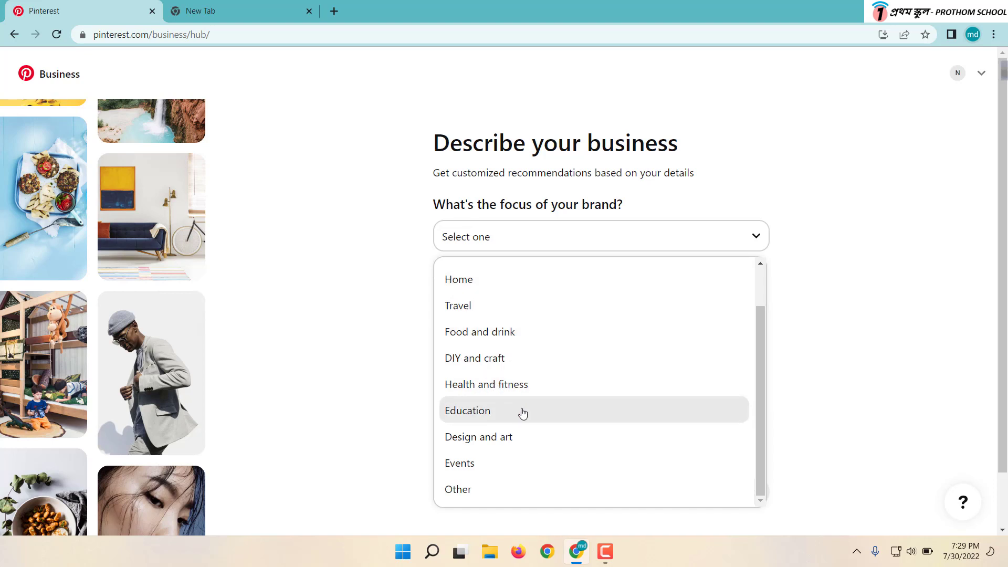
scroll(499, 380, "down", 1)
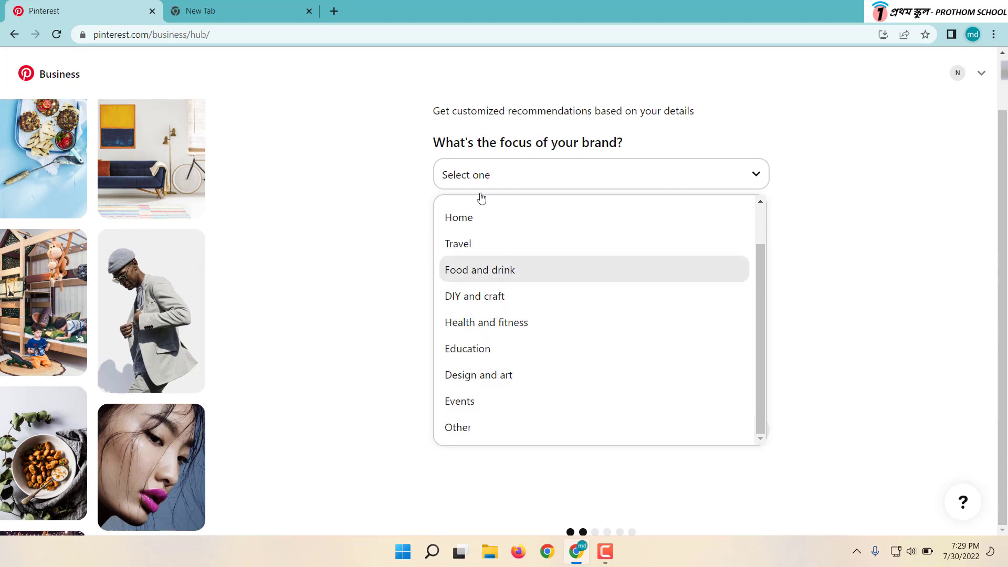
scroll(466, 306, "up", 1)
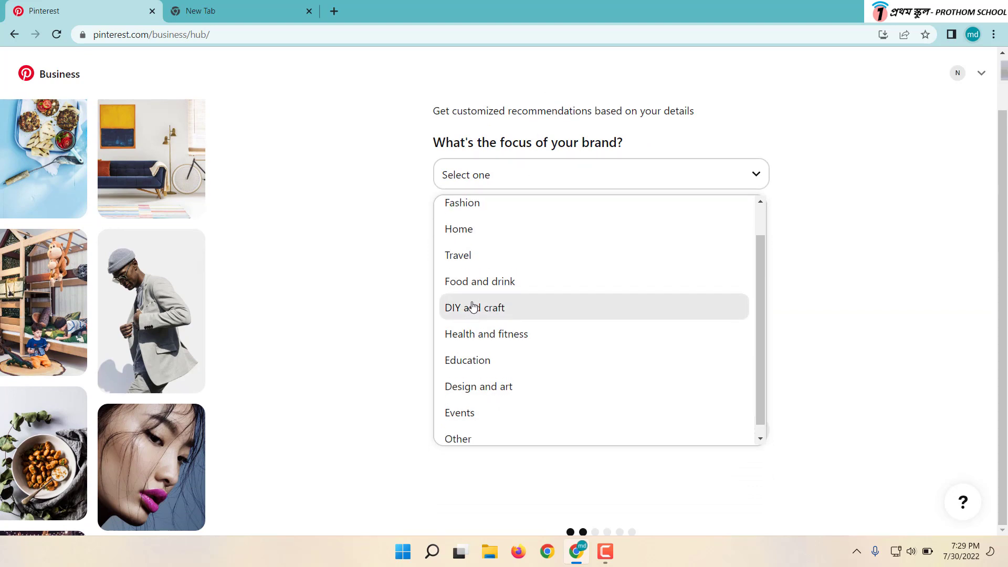
scroll(470, 304, "down", 1)
scroll(479, 282, "up", 2)
scroll(481, 251, "up", 1)
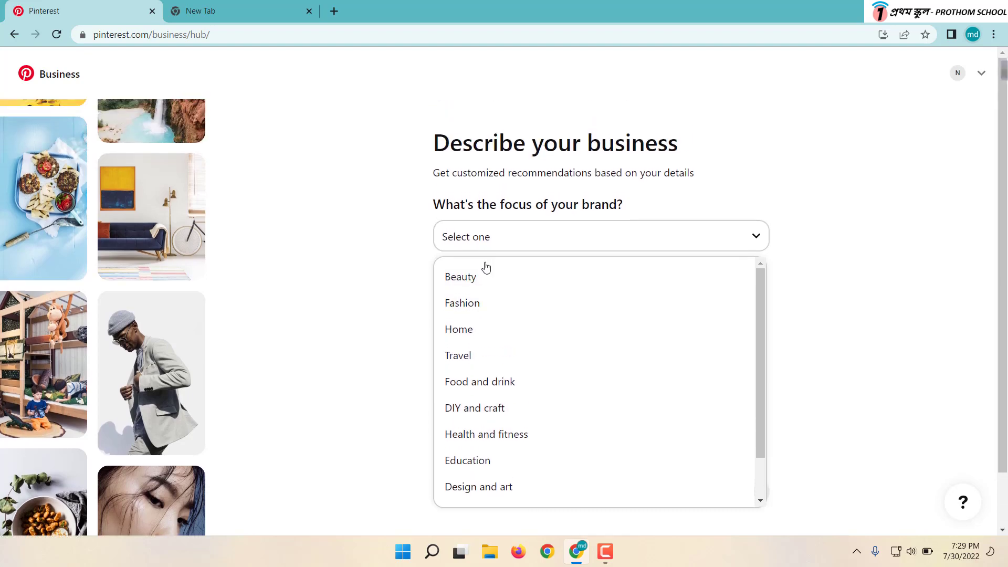
scroll(484, 278, "down", 1)
left_click(477, 410)
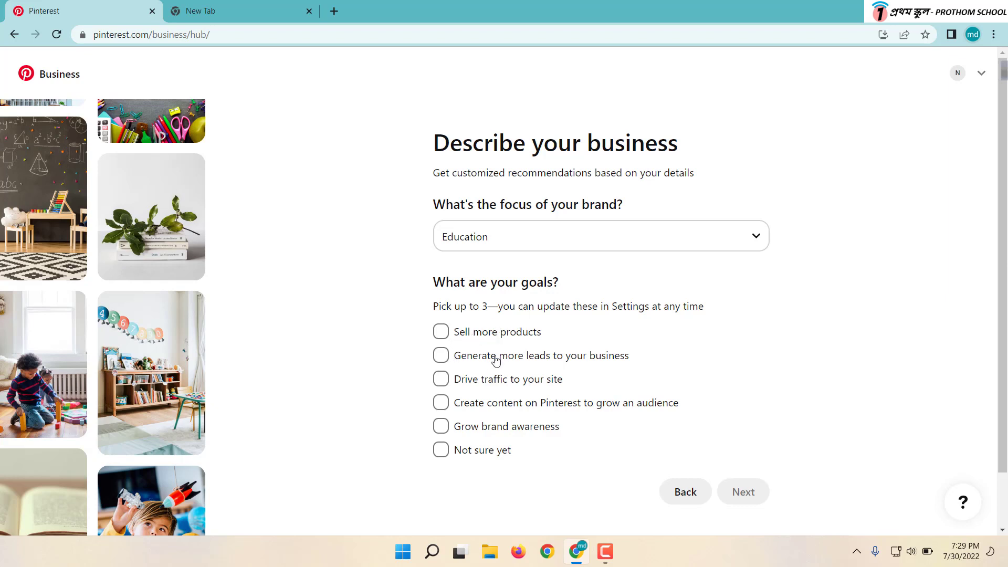
Choose the goals "Drive traffic to your site", "Create content on Pinterest to grow an audience" and "Grow brand awareness", and continue
left_click(442, 383)
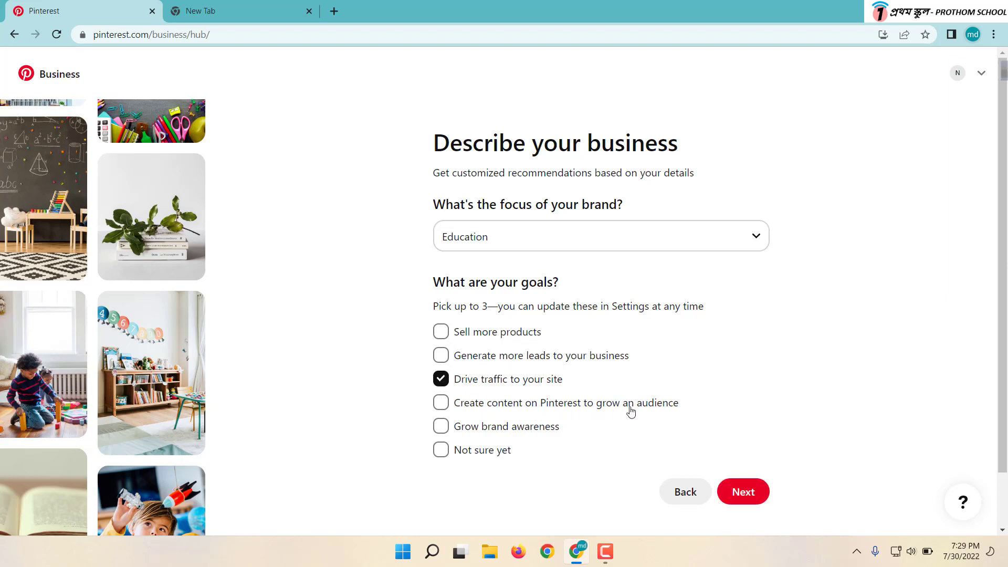
left_click(441, 403)
left_click(440, 427)
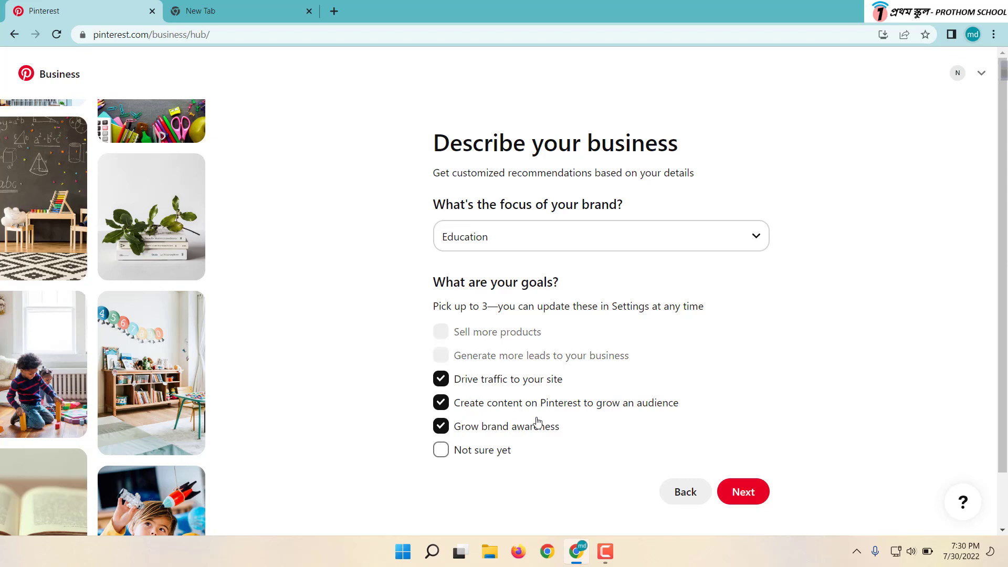
left_click(742, 492)
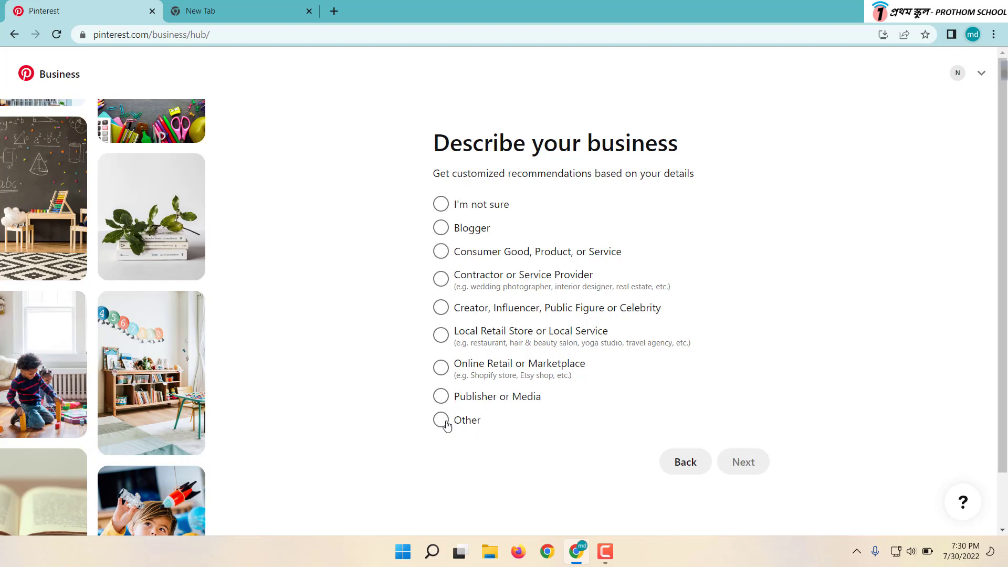
Finish the onboarding with "I'm not sure" as business type and interest in advertising, skipping the expert ads help form
left_click(441, 204)
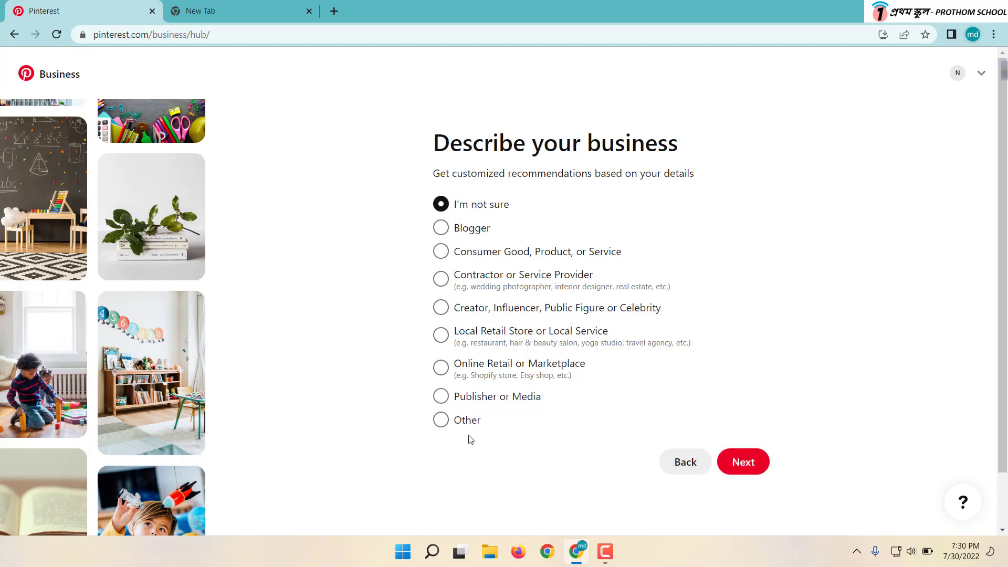
left_click(746, 472)
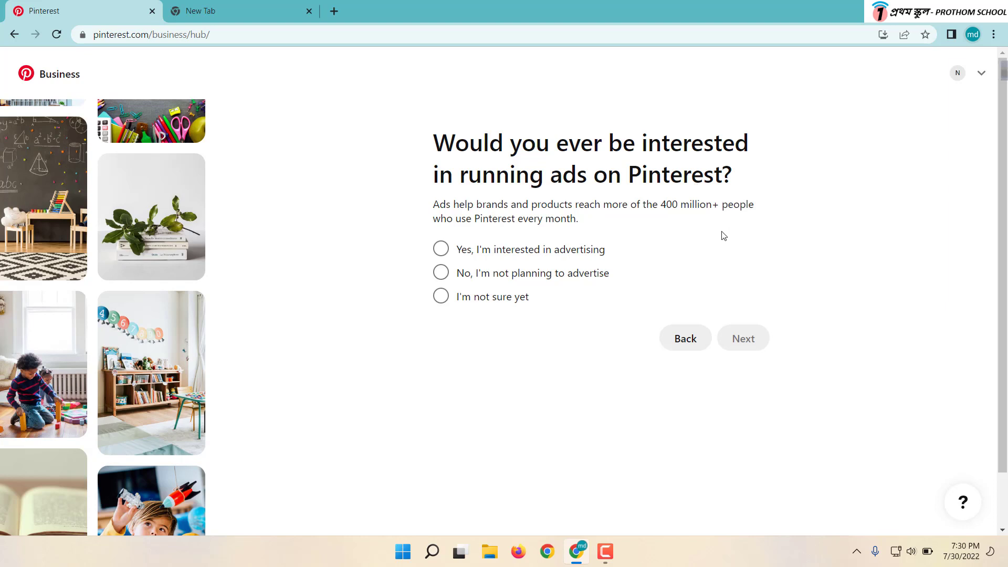
left_click(435, 253)
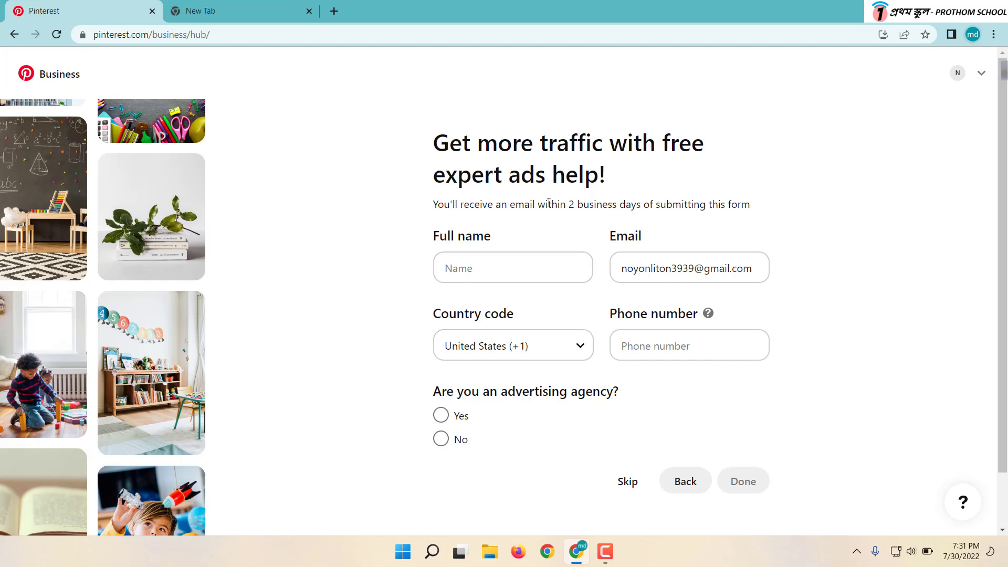
left_click(625, 481)
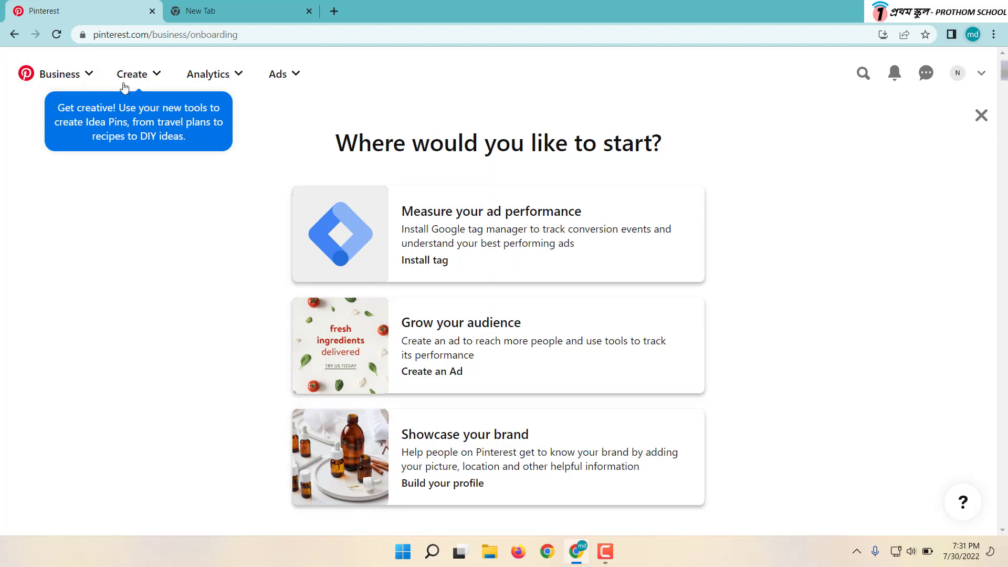
Review the options offered under Create, Analytics and Ads for the business account
left_click(154, 77)
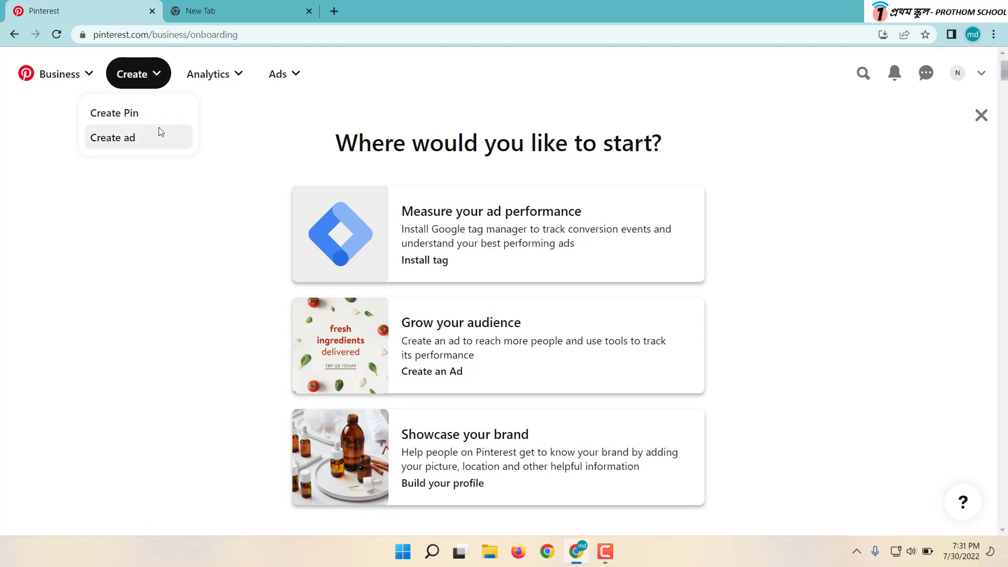
left_click(205, 85)
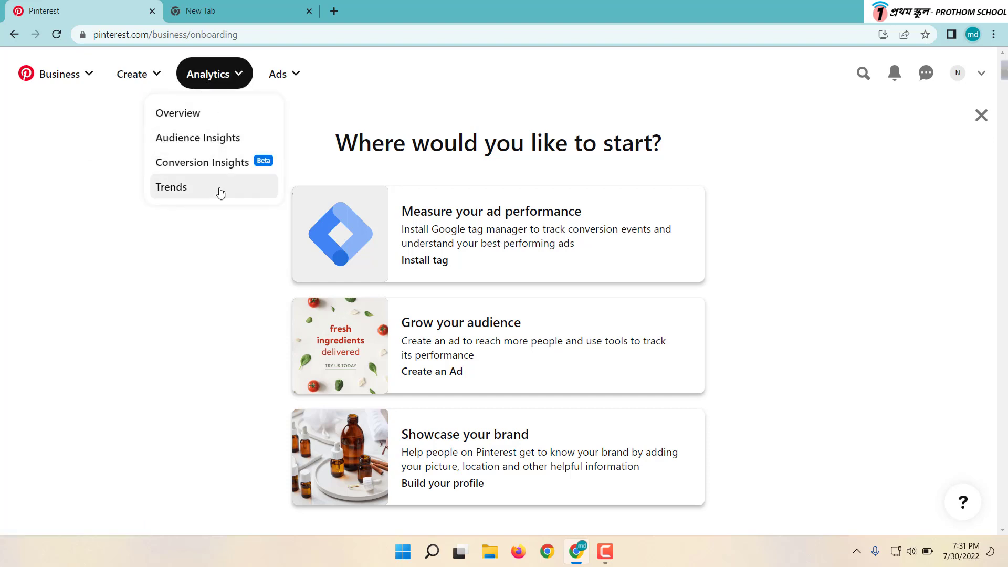
left_click(296, 74)
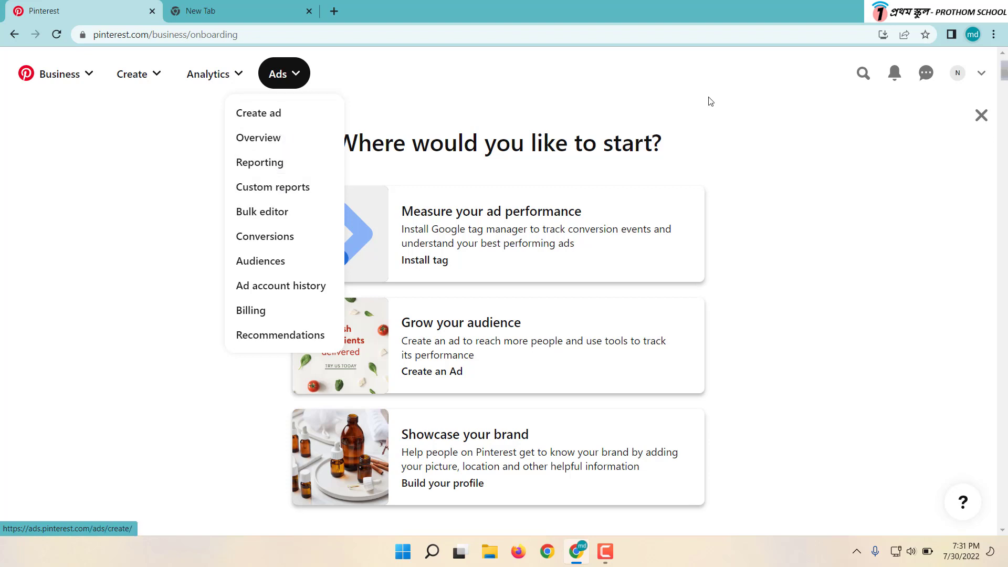
Open the account's public profile page and examine its cover area, profile details and saved Pins section
left_click(963, 74)
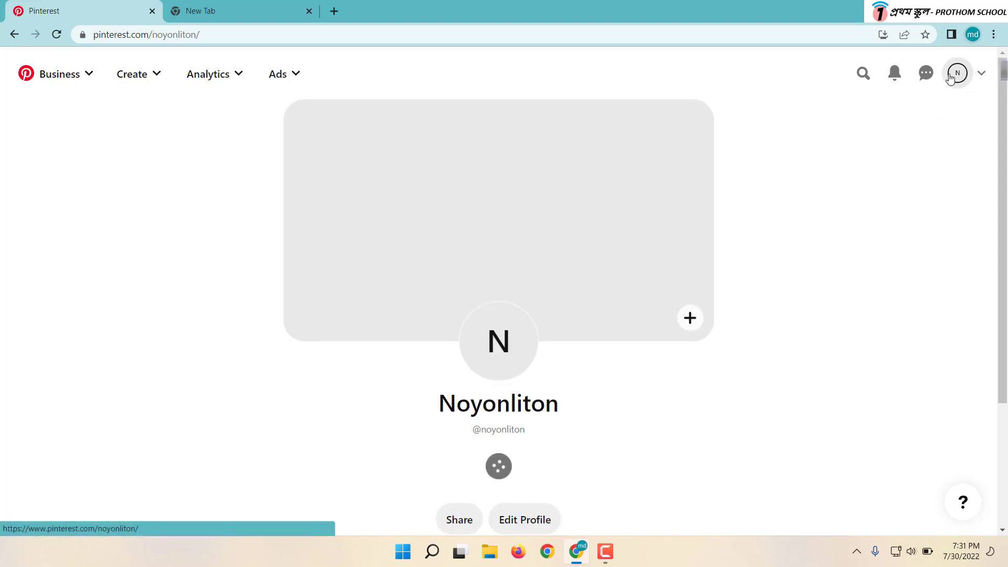
scroll(733, 171, "down", 3)
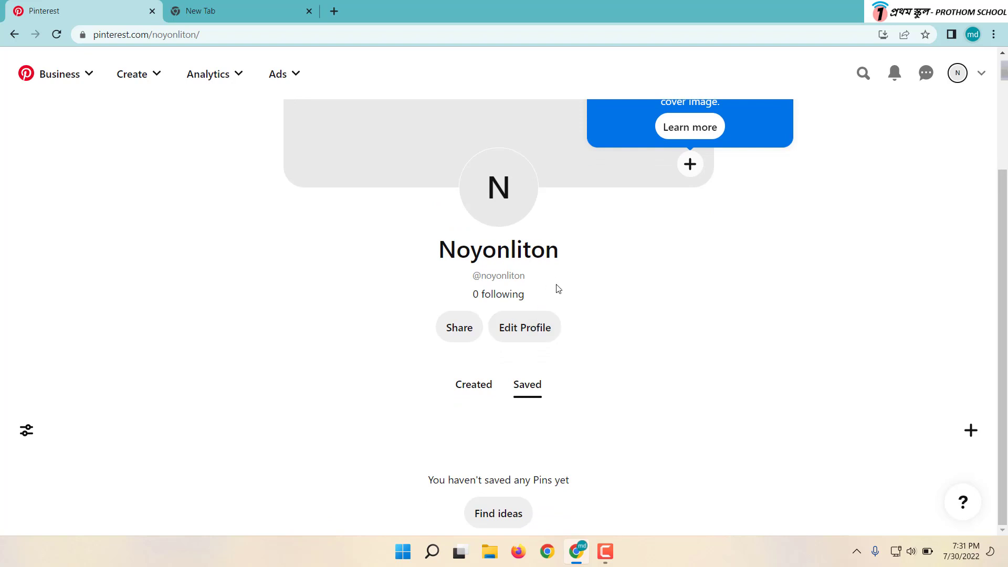
scroll(567, 275, "up", 3)
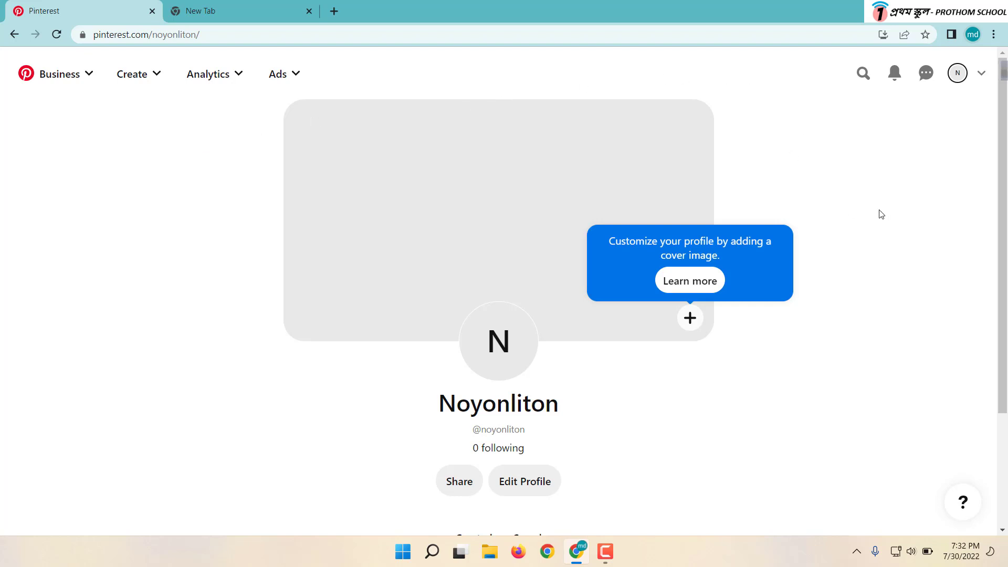
scroll(879, 214, "down", 3)
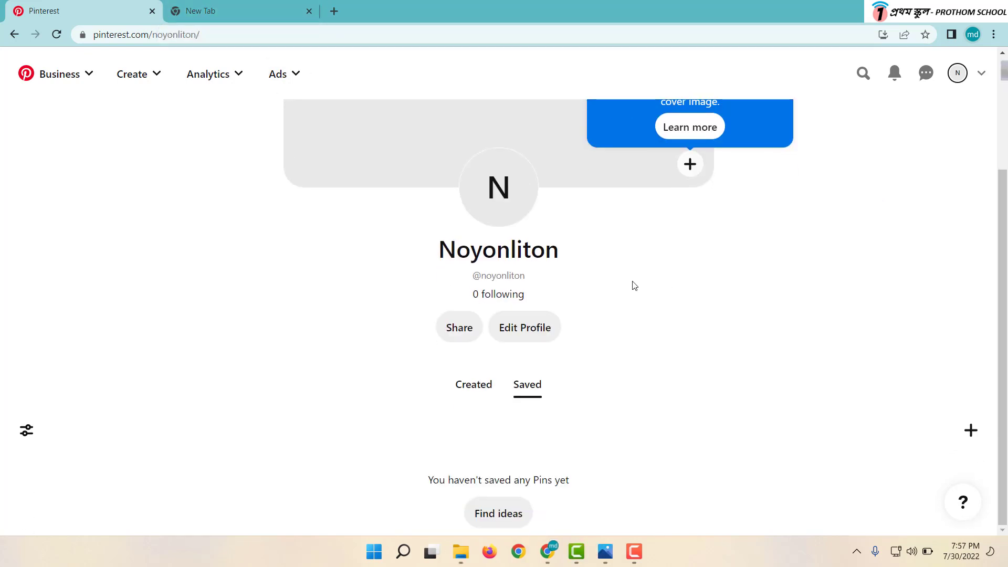
scroll(633, 273, "up", 3)
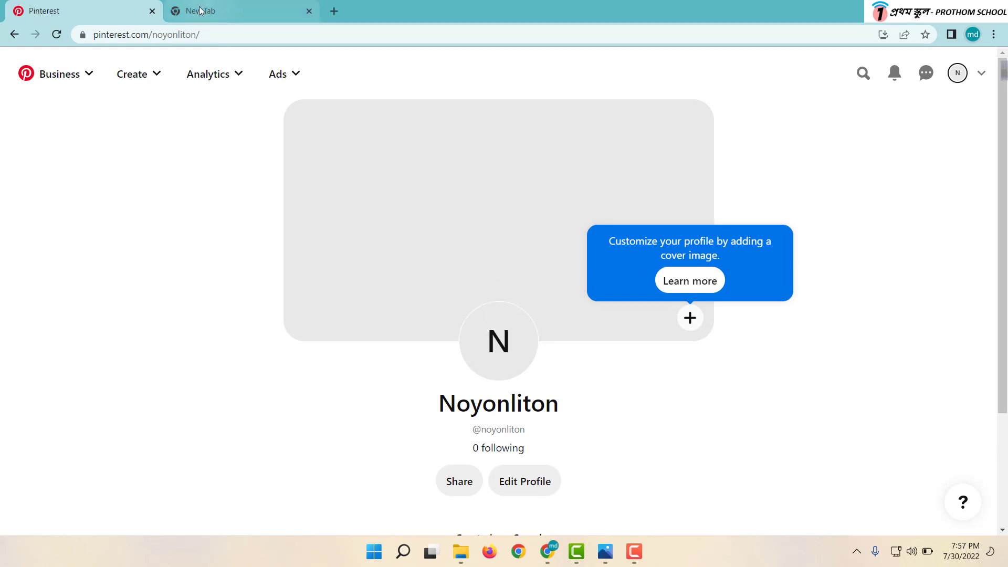
Switch to Gmail, open Pinterest's "Please confirm your email" message and confirm the account's email address
left_click(284, 16)
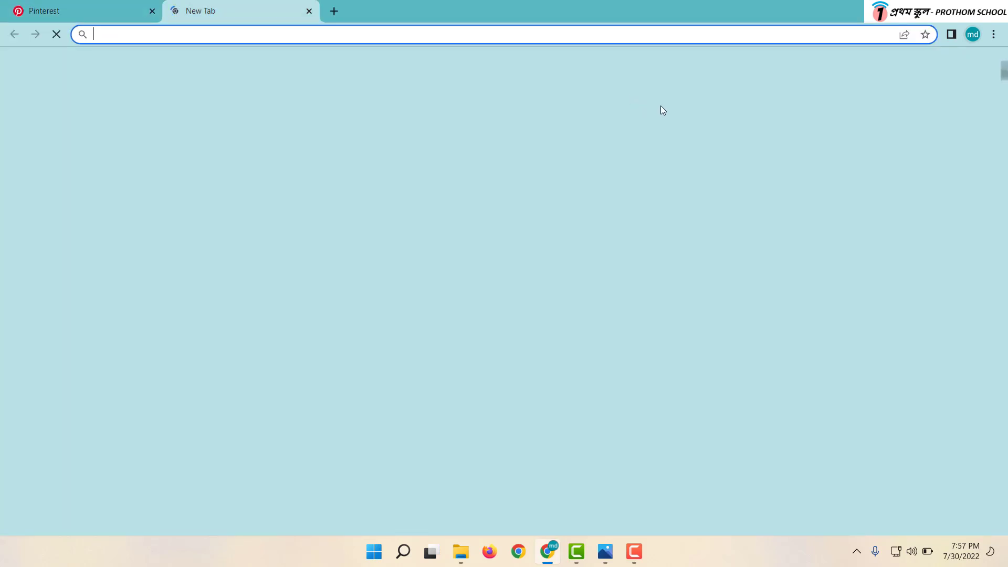
left_click(905, 67)
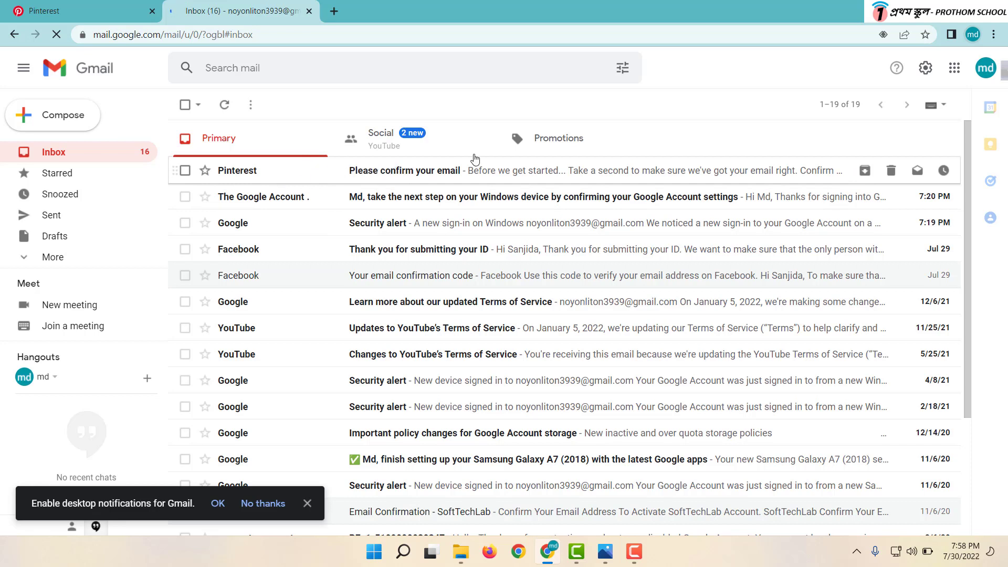
left_click(408, 174)
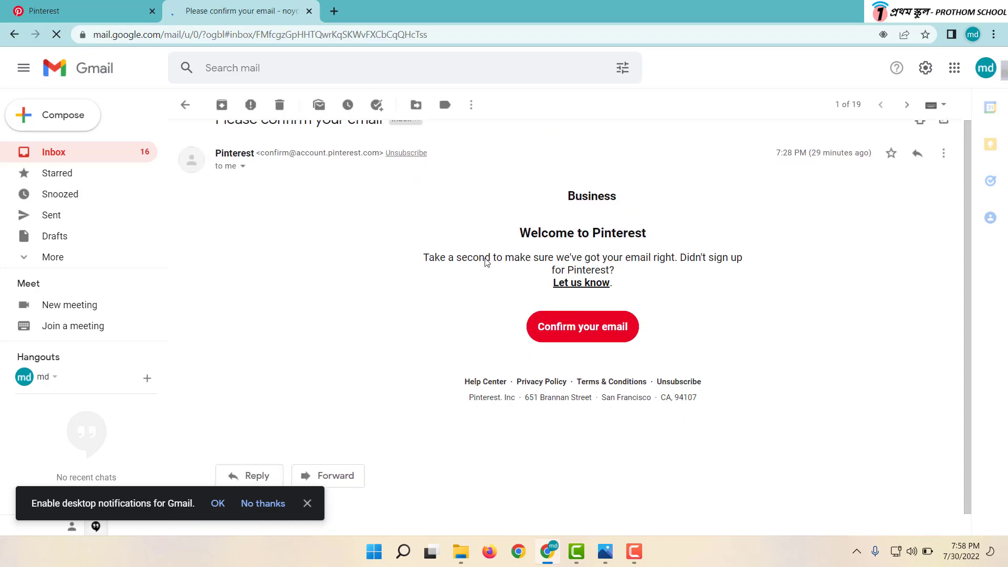
left_click(572, 328)
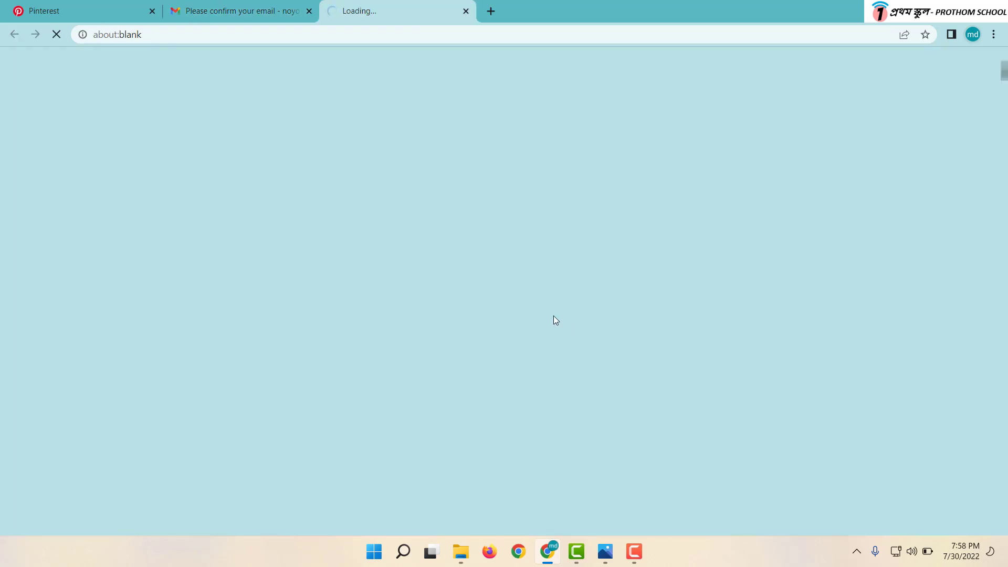